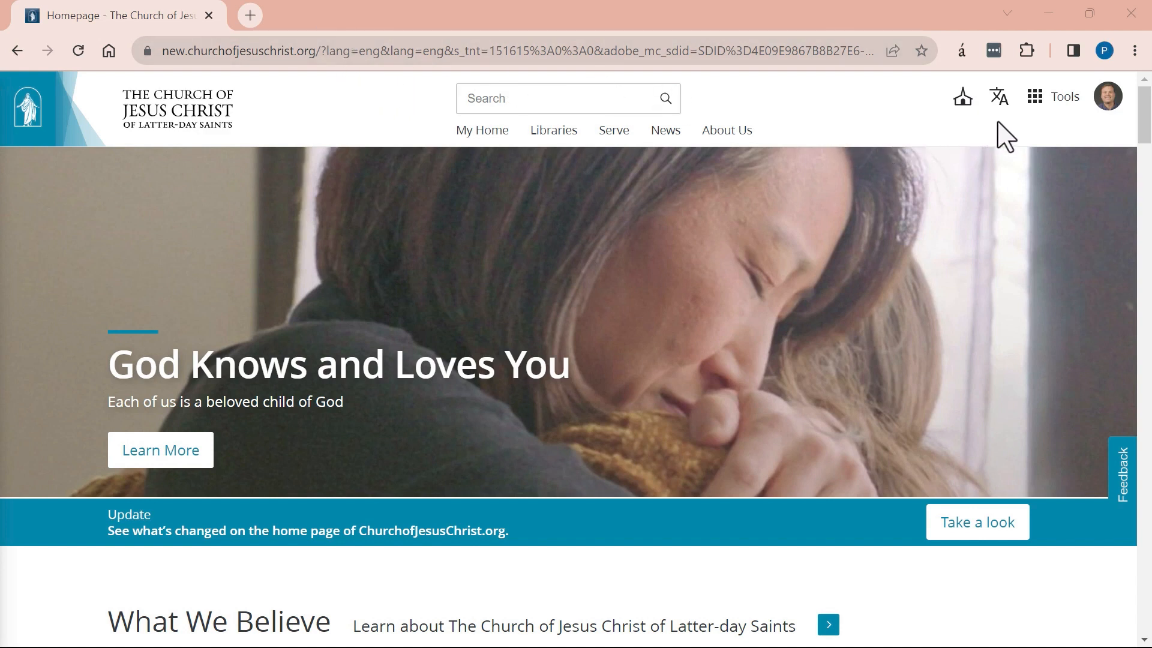
Open the Church Calendar from the website's Tools menu.
left_click(1051, 99)
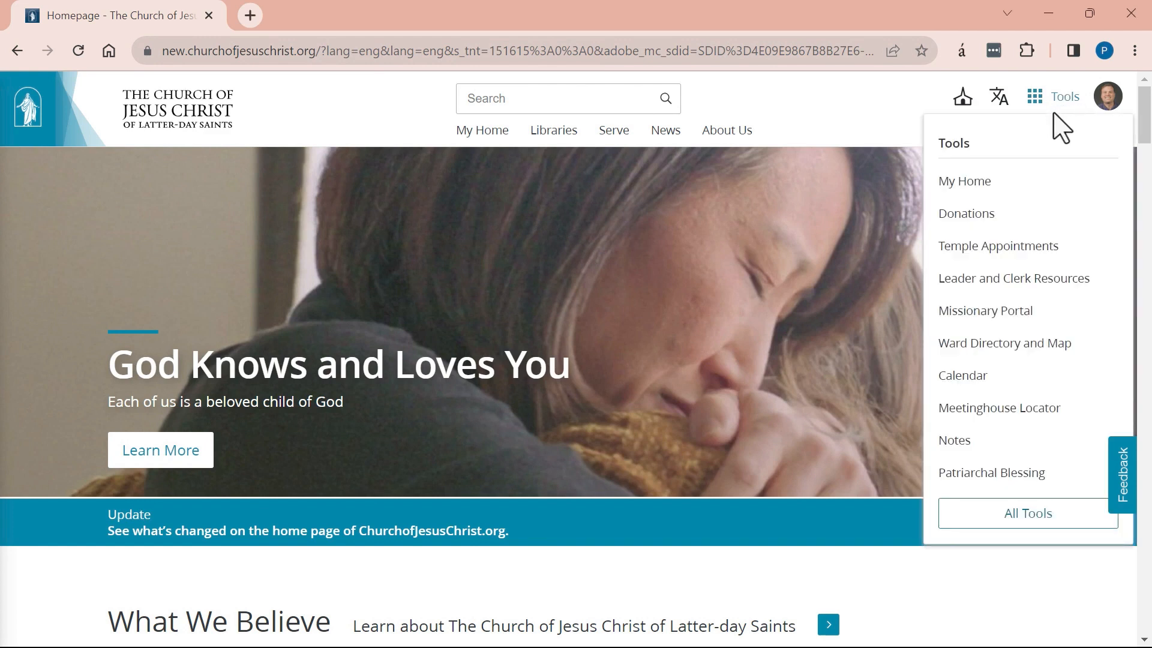
left_click(983, 375)
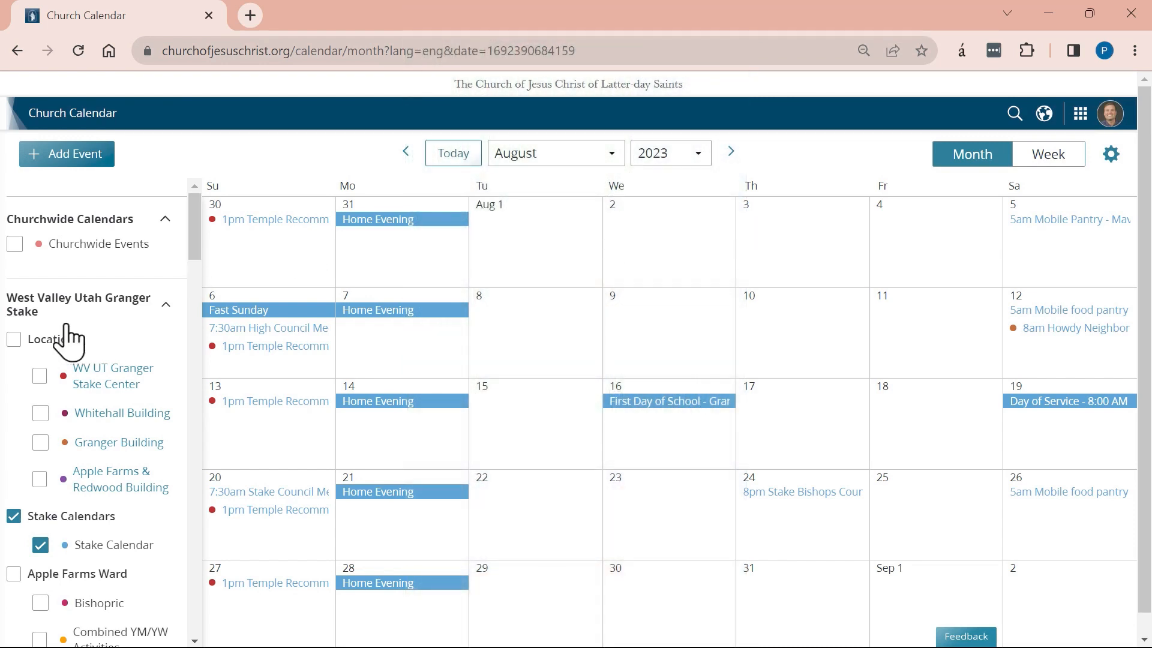
Include WV UT Granger Stake Center, Whitehall, Granger and Apple Farms & Redwood buildings in the calendar.
scroll(58, 353, "down", 2)
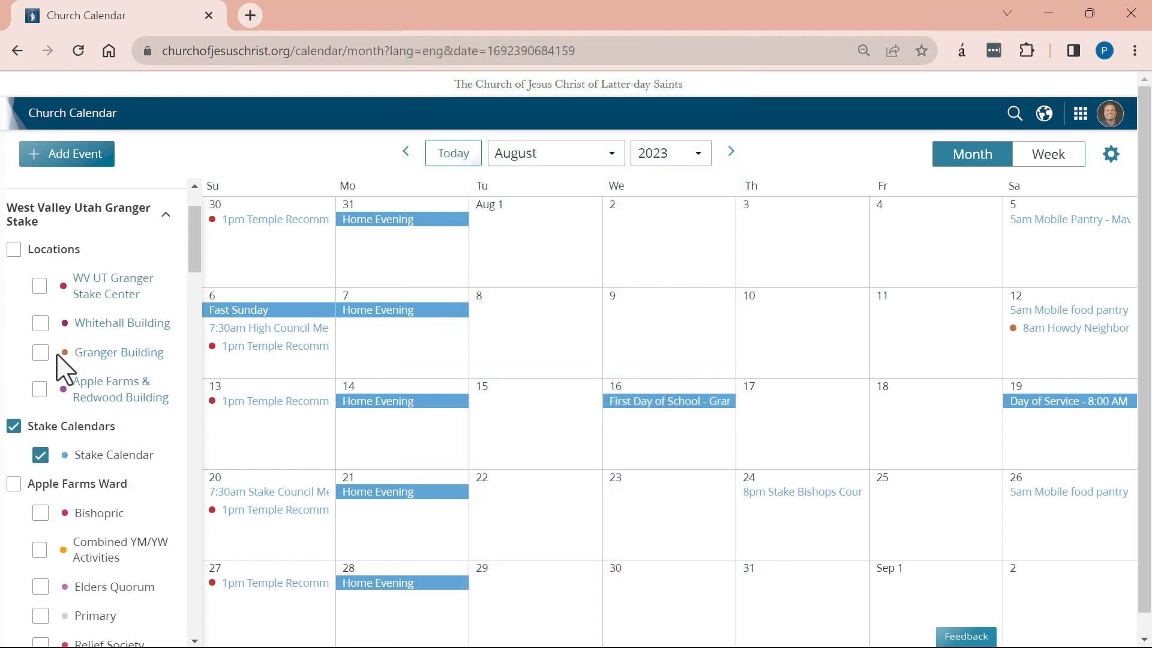
left_click(40, 287)
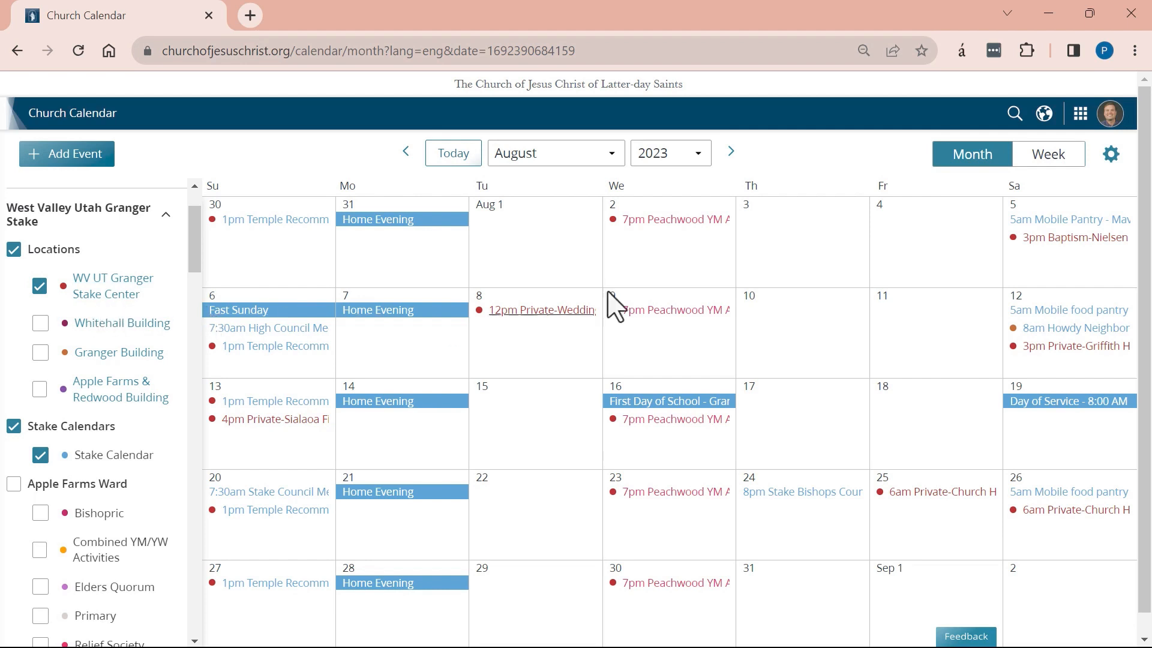
left_click(40, 323)
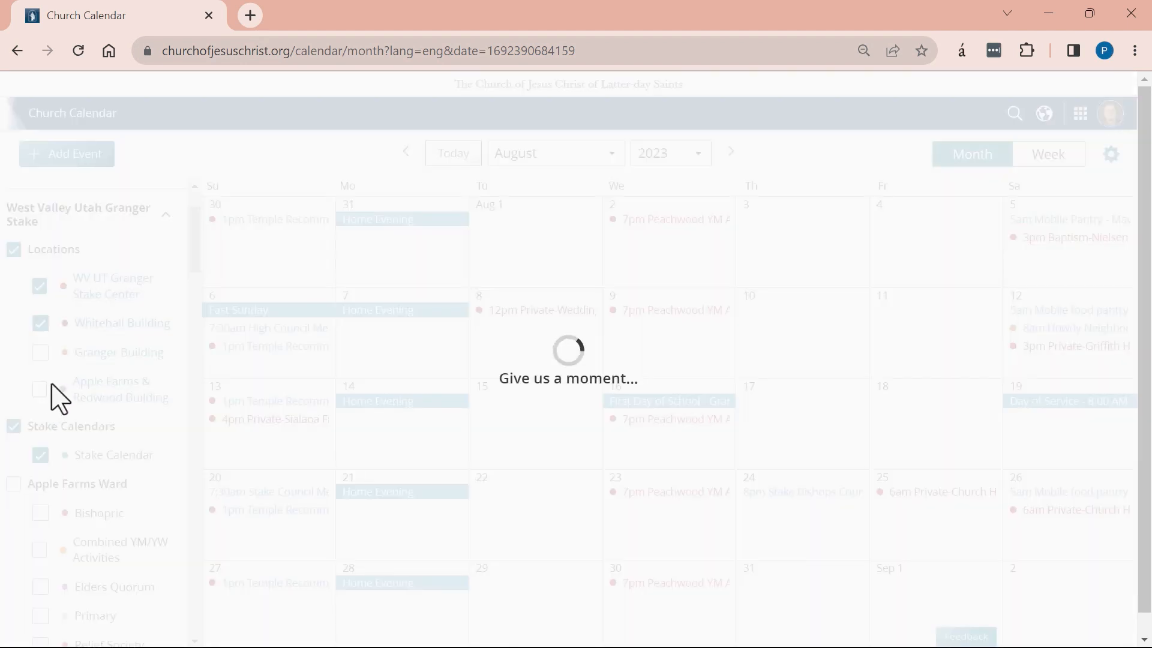
left_click(40, 353)
left_click(41, 390)
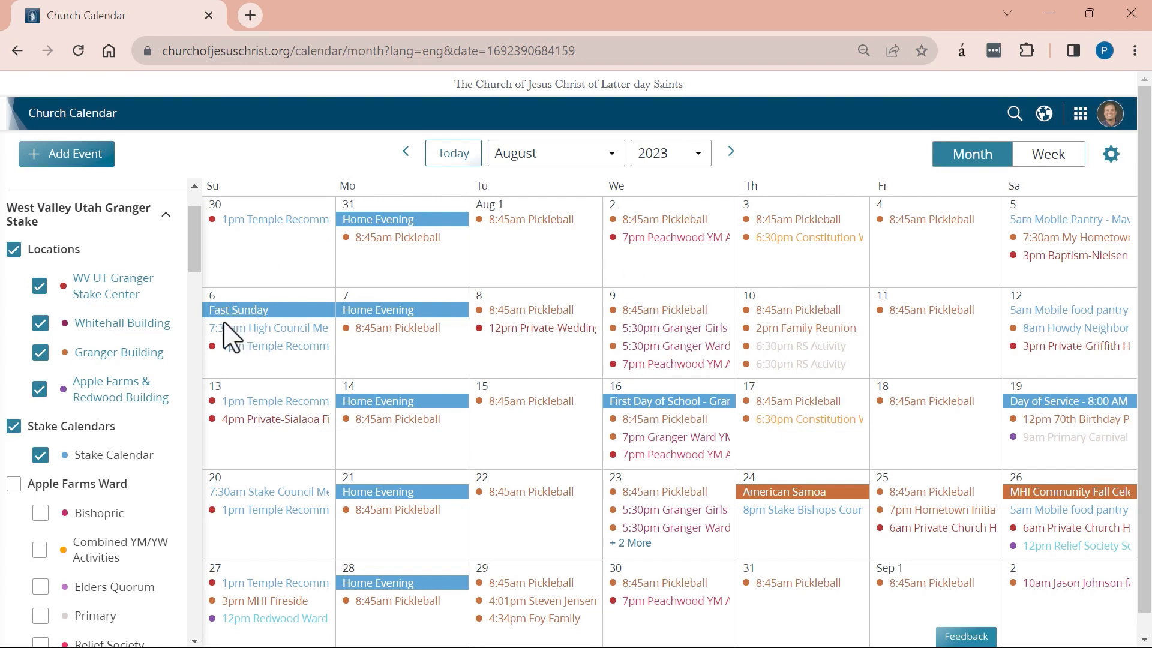
Create a new 08/03/2023 event named 'Relief Society Service Project'.
left_click(796, 268)
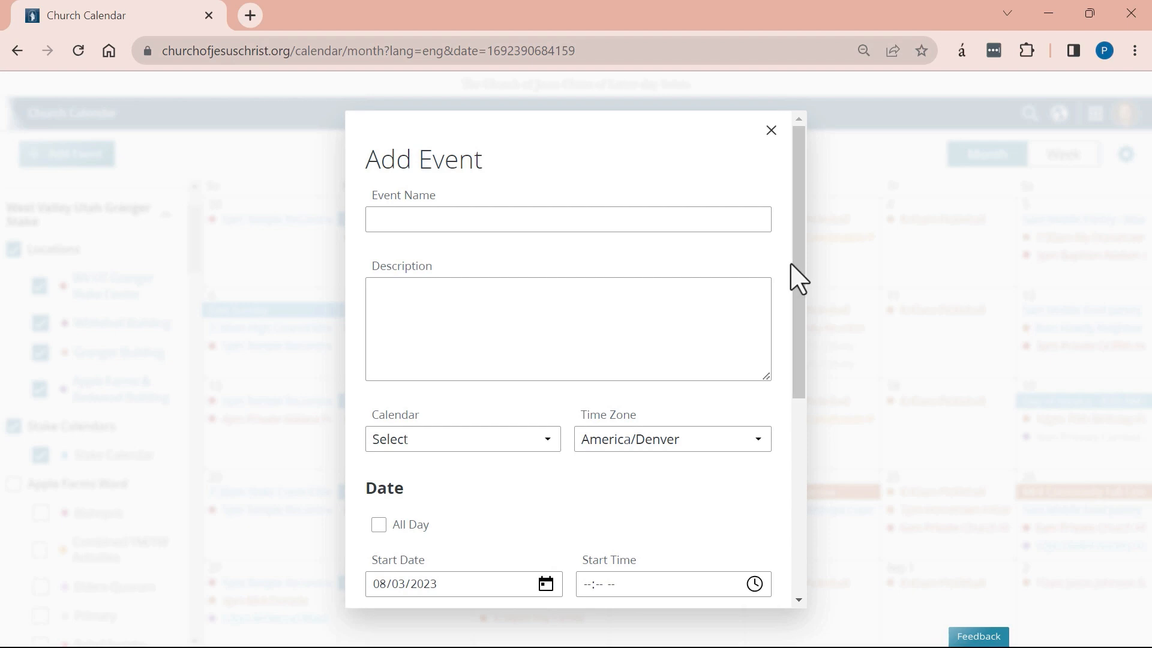
left_click_drag(799, 149, 748, 38)
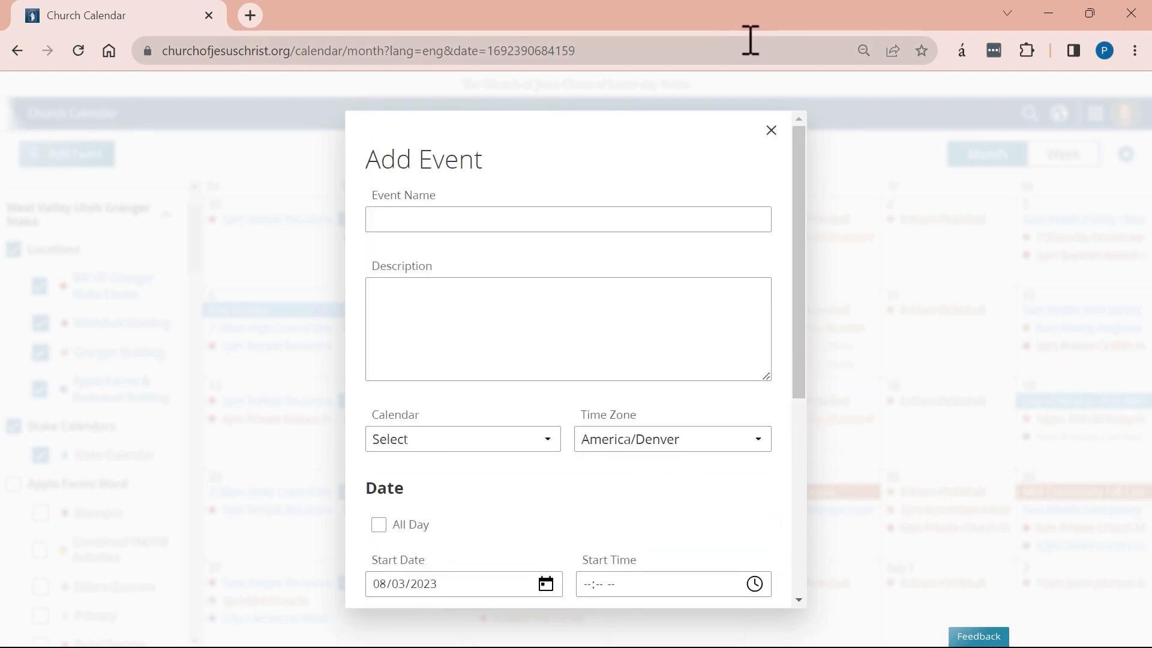
left_click(441, 218)
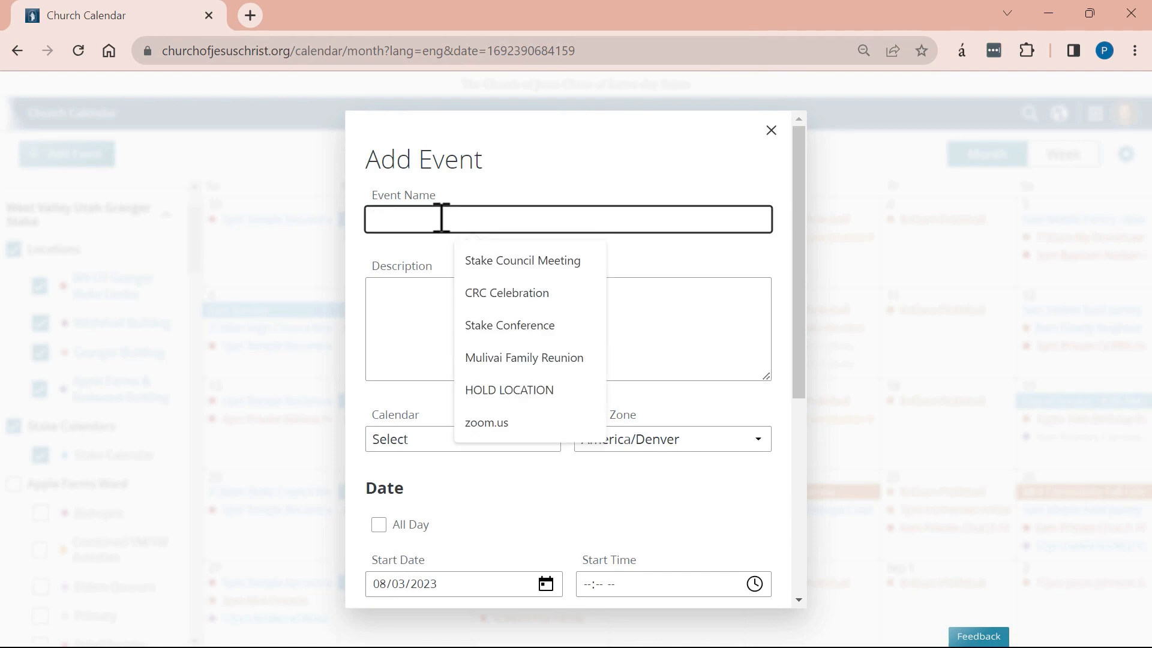
type("Relief Society Service")
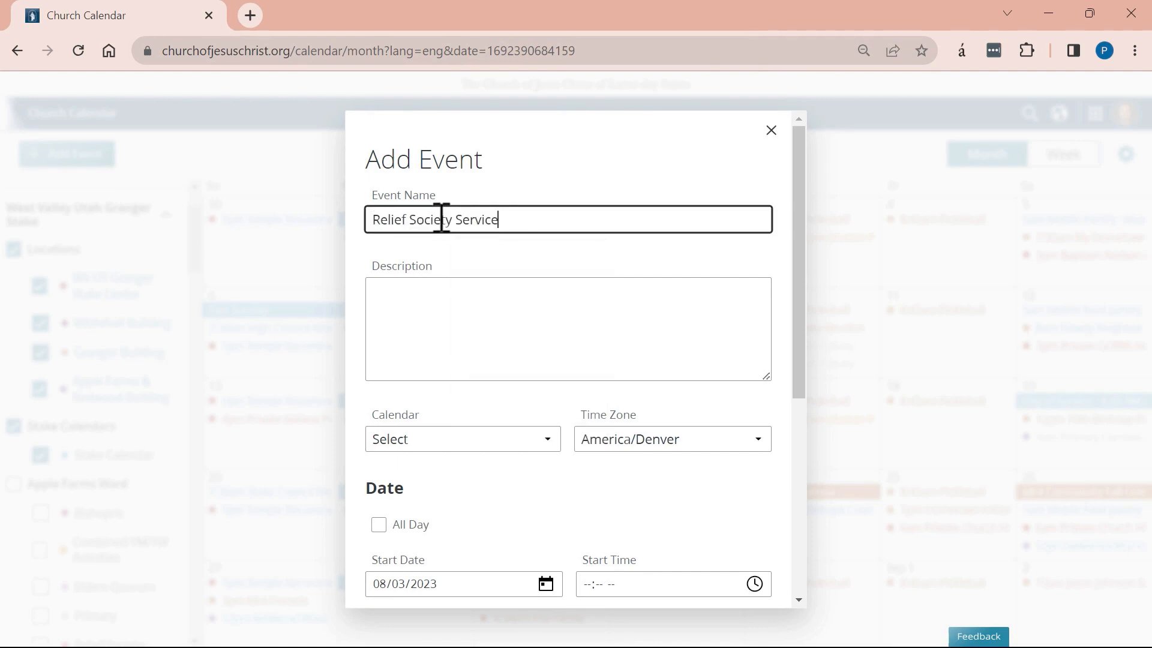
type("Project")
left_click(453, 310)
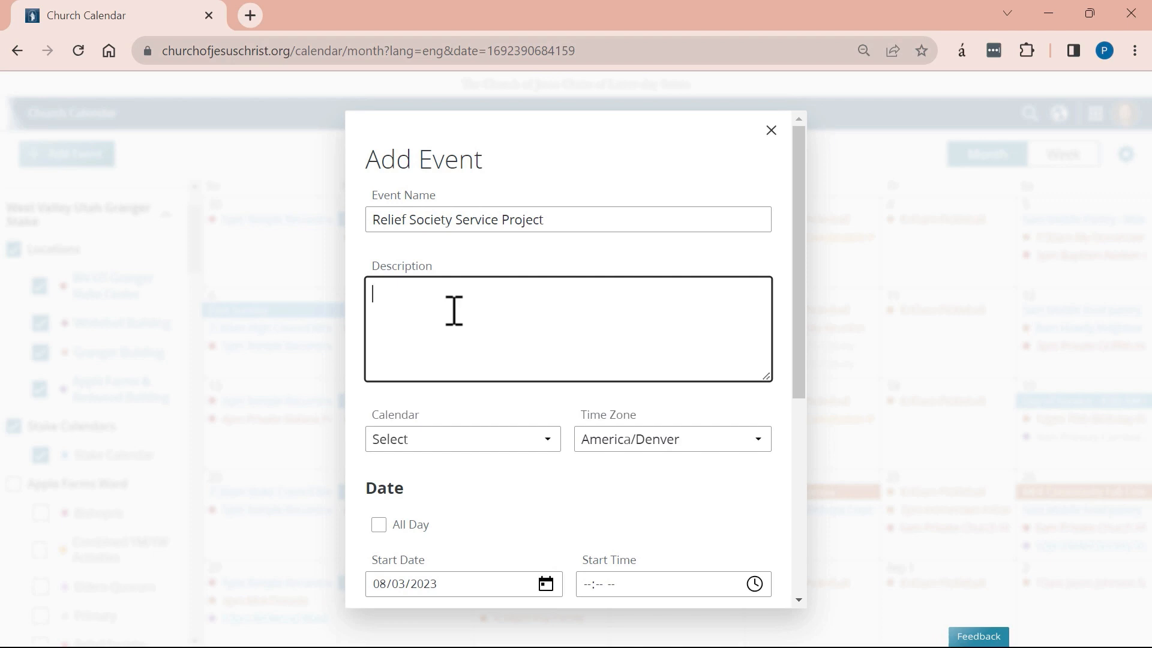
Write a two-paragraph description: assembling children's supply kits, casual dress, bring toiletries, everyone invited.
type("We will meet at the Stake Center to put together kits of basic supplies for children in need.")
key("Return")
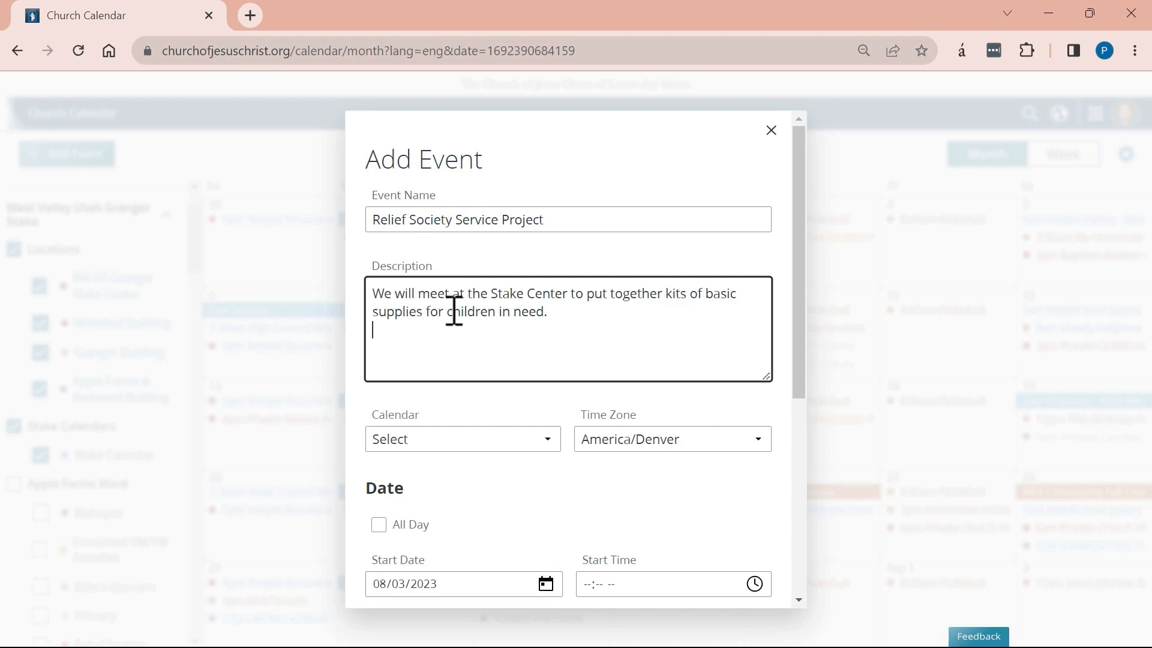
key("Return")
type("Casual dress. Please bring toothbrushes, toothpaste, soap, etc. to this activity. Every ")
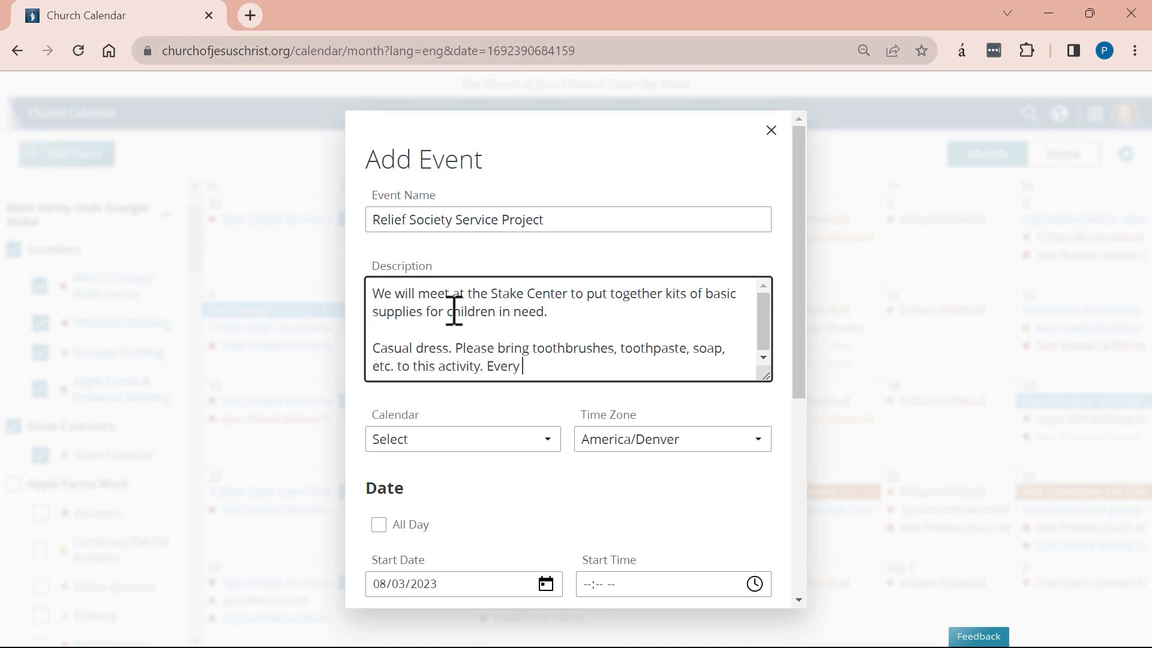
type("one is invited!")
scroll(776, 375, "down", 3)
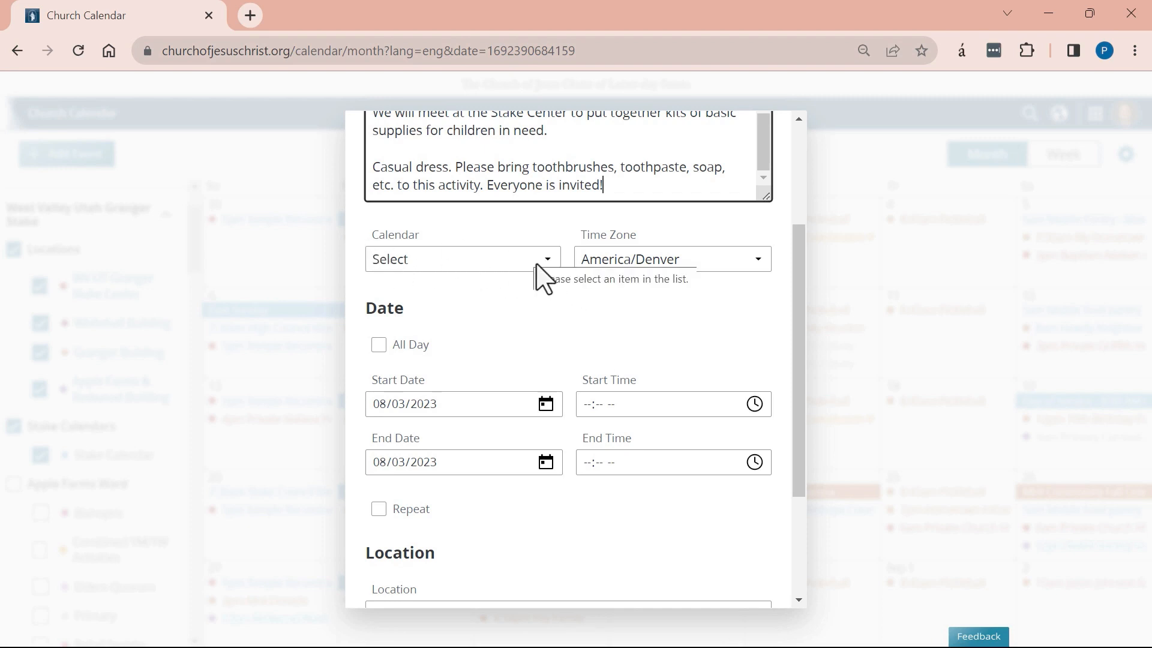
Choose Stake Calendar as the event's calendar.
left_click(422, 257)
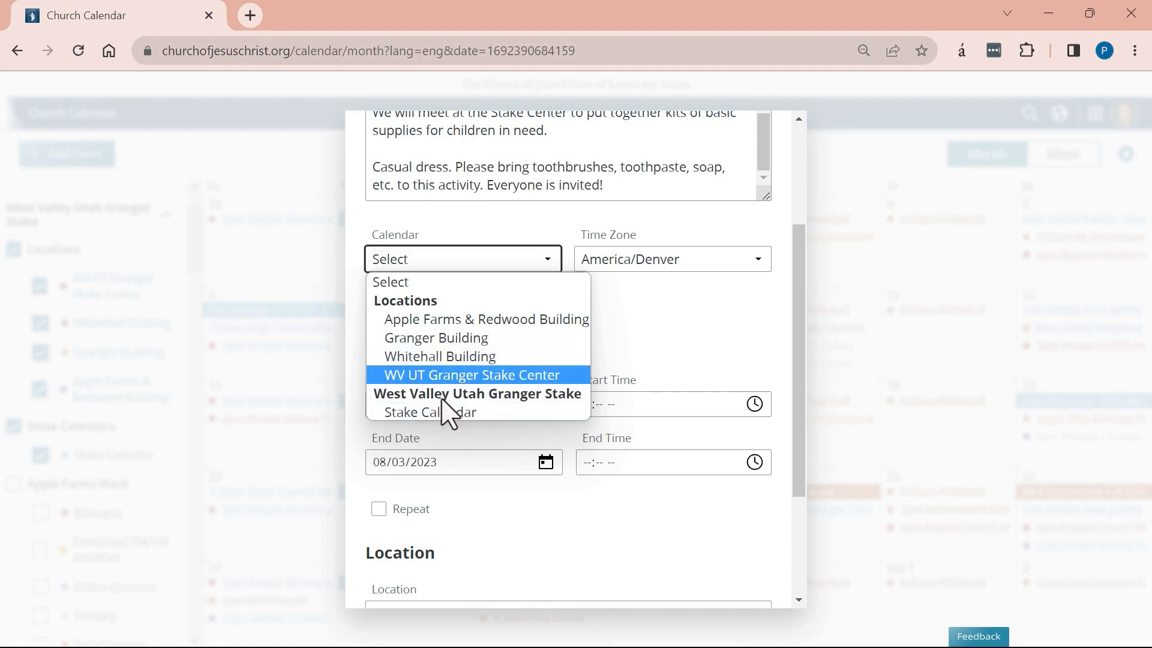
left_click(410, 414)
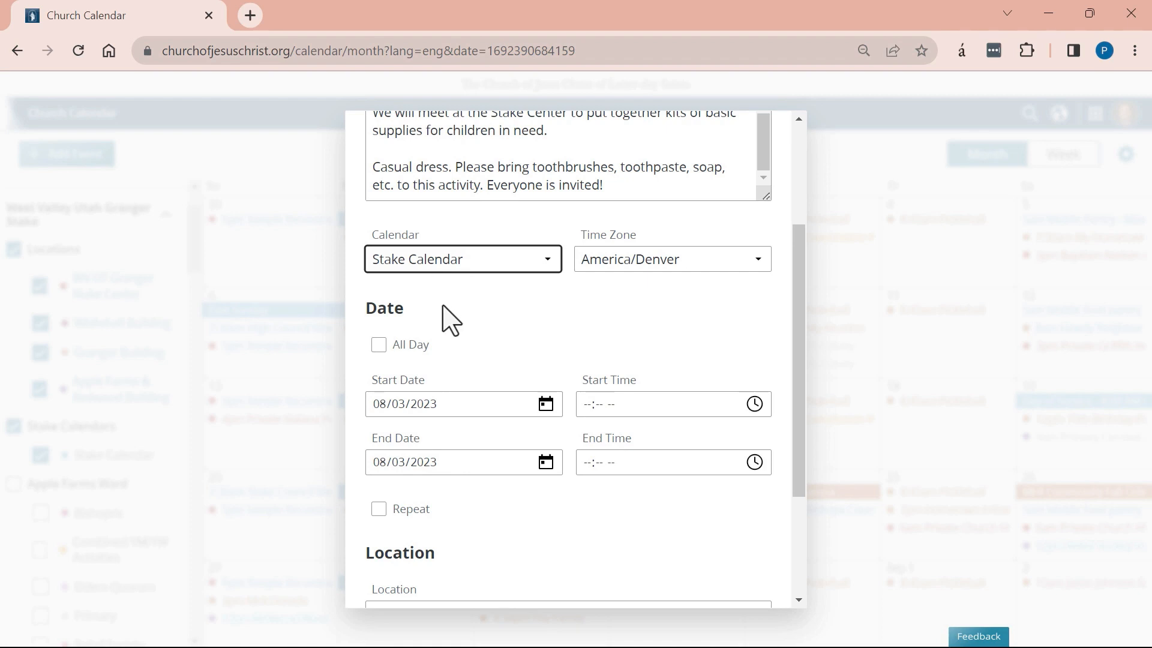
scroll(444, 345, "down", 1)
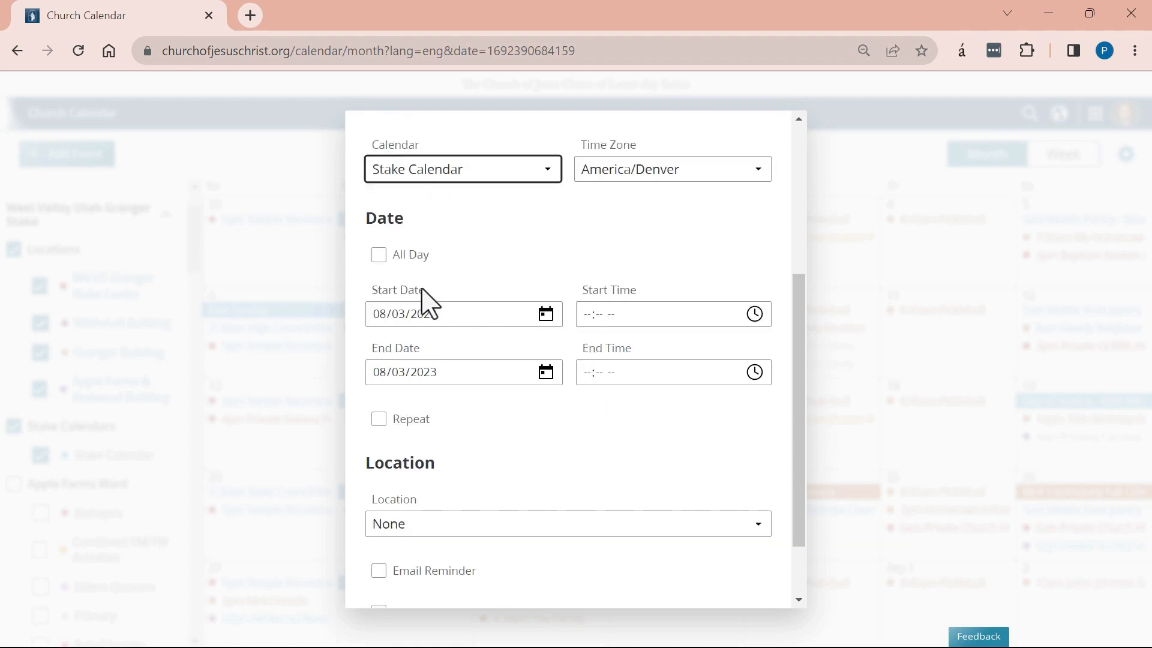
left_click(378, 256)
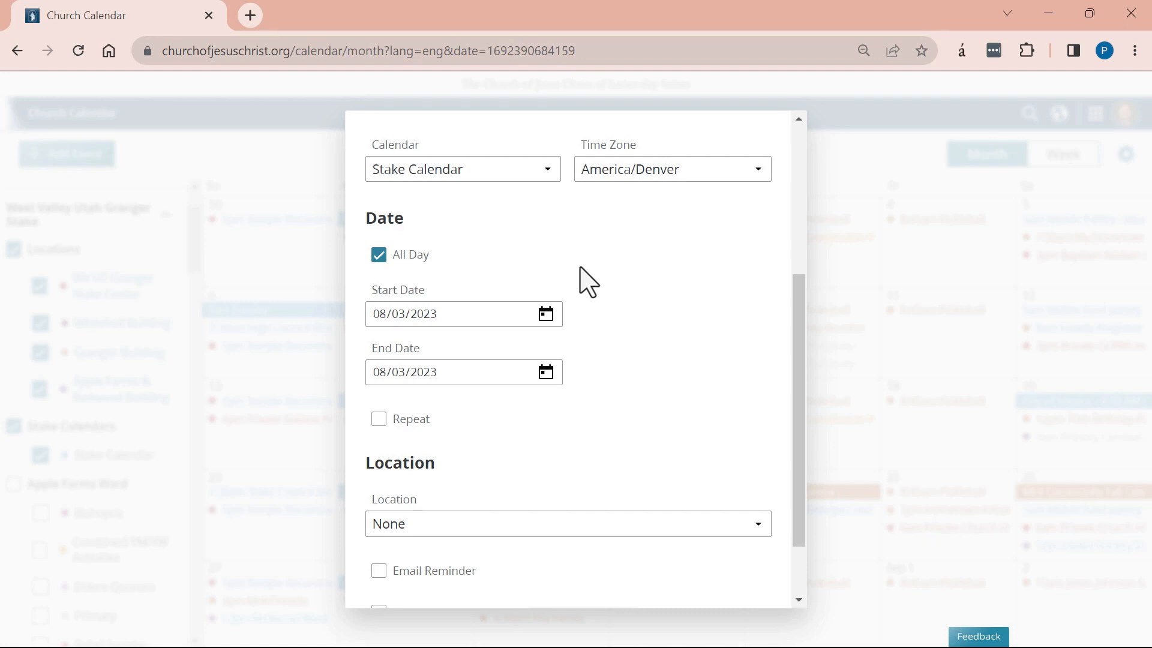
left_click(379, 255)
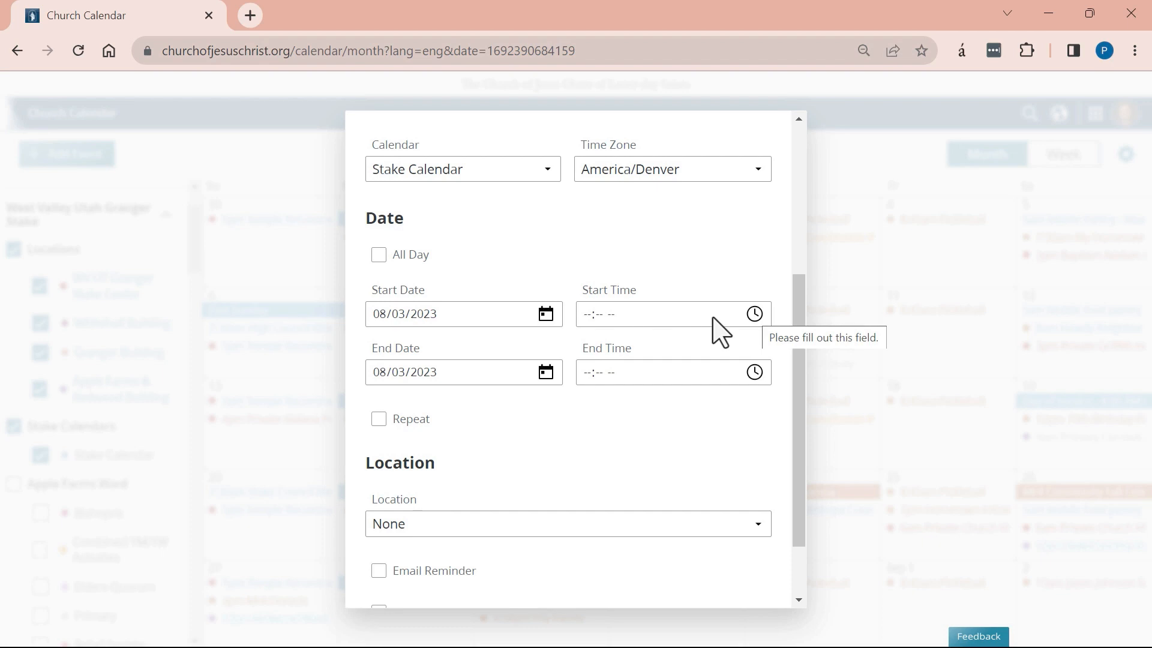
Change the event's start time from 05:00 PM to 07:00 PM.
left_click(630, 322)
left_click(754, 315)
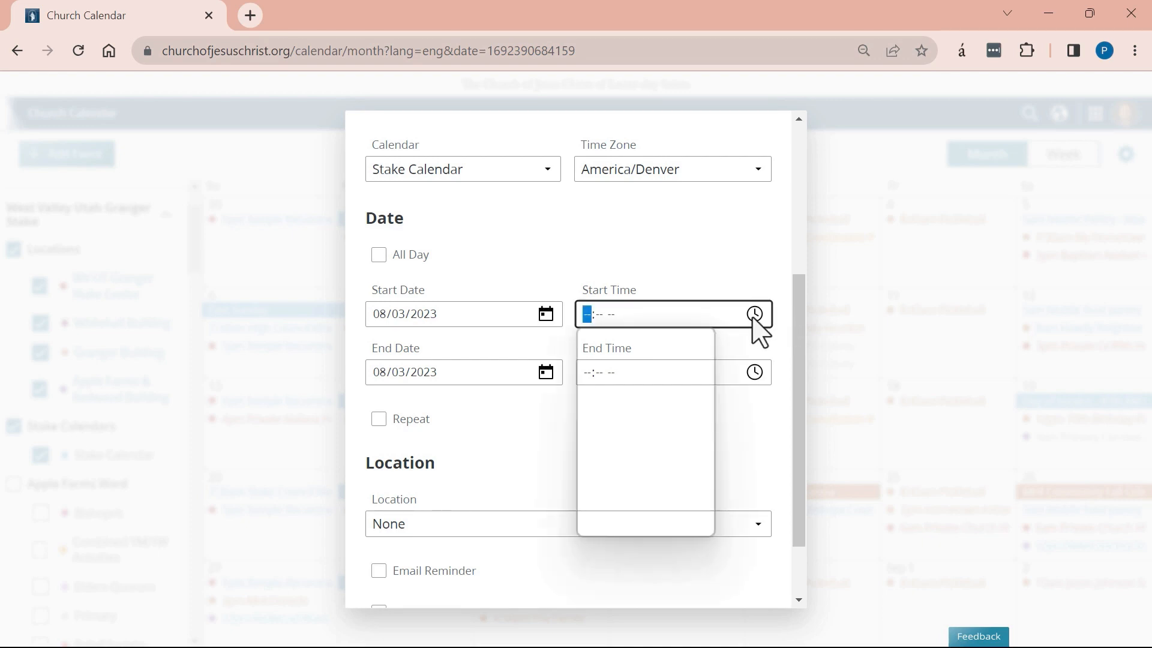
left_click(599, 406)
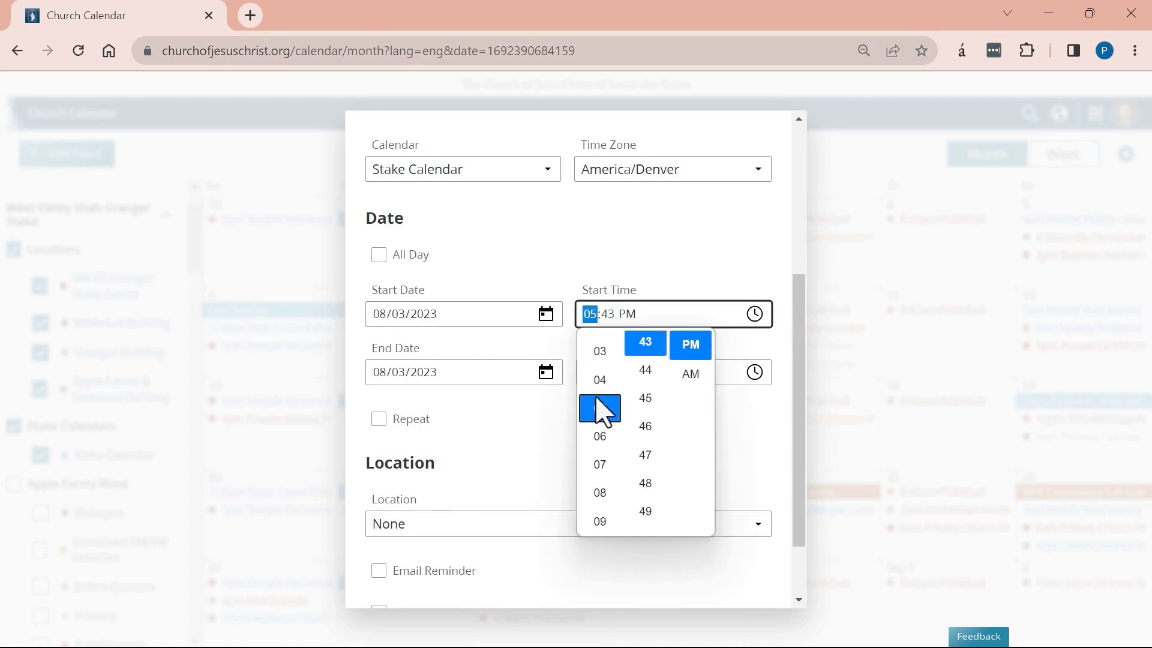
left_click(613, 314)
type("00")
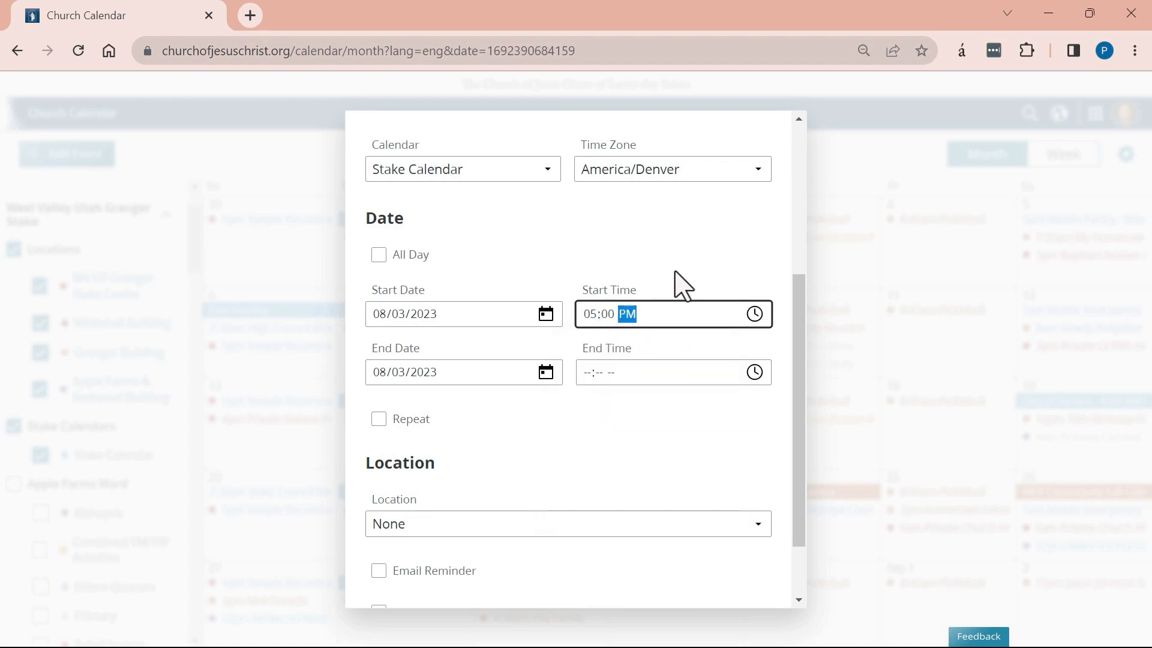
left_click(588, 315)
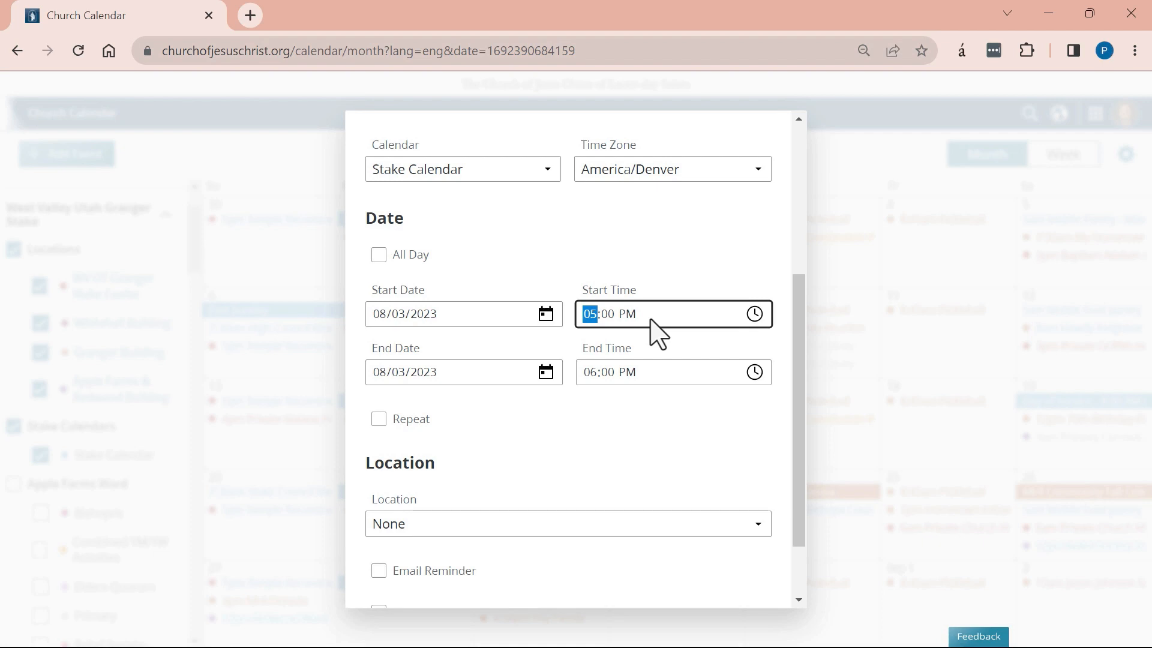
type("7")
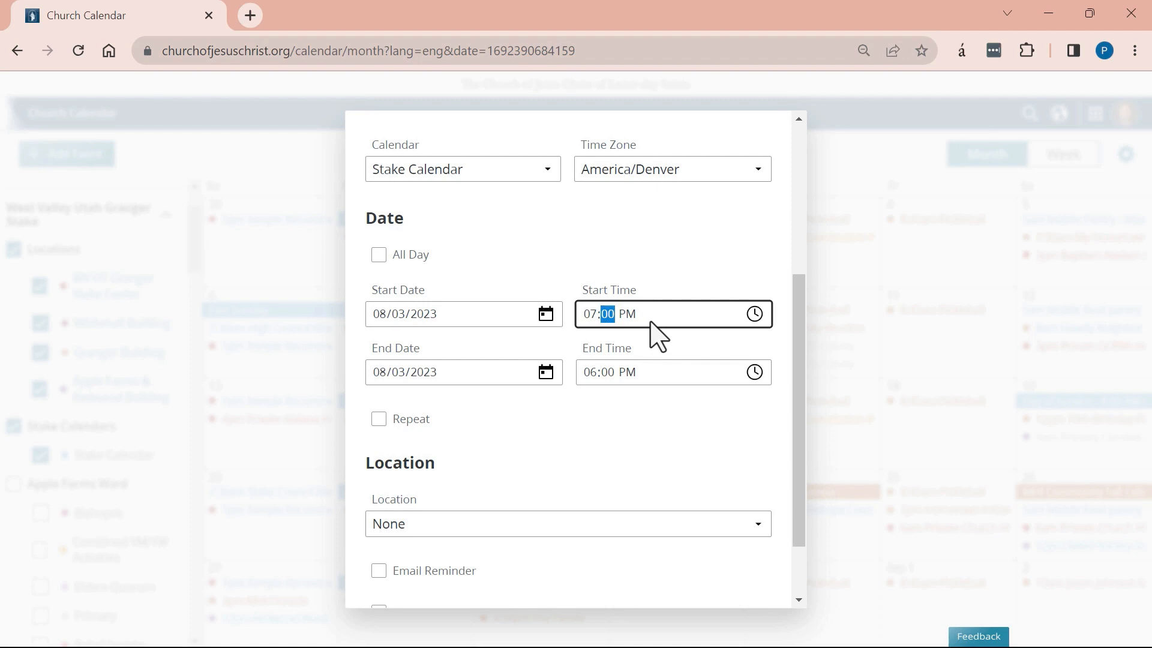
left_click(600, 387)
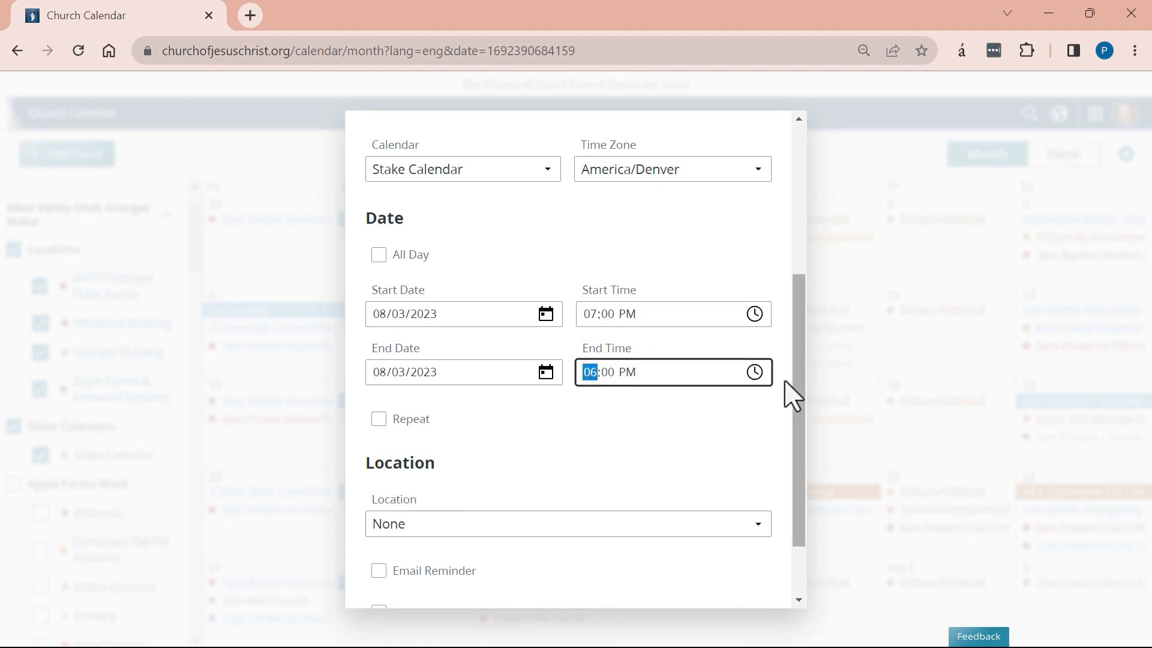
Set the event's end time to 08:30 PM.
left_click(755, 372)
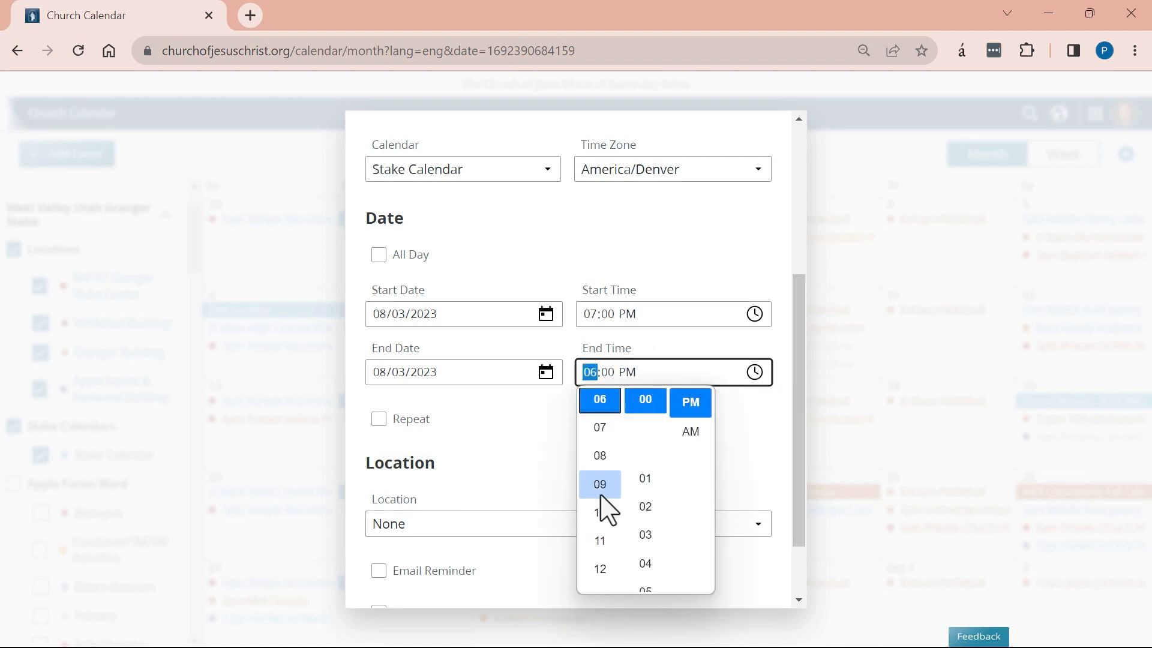
left_click(600, 455)
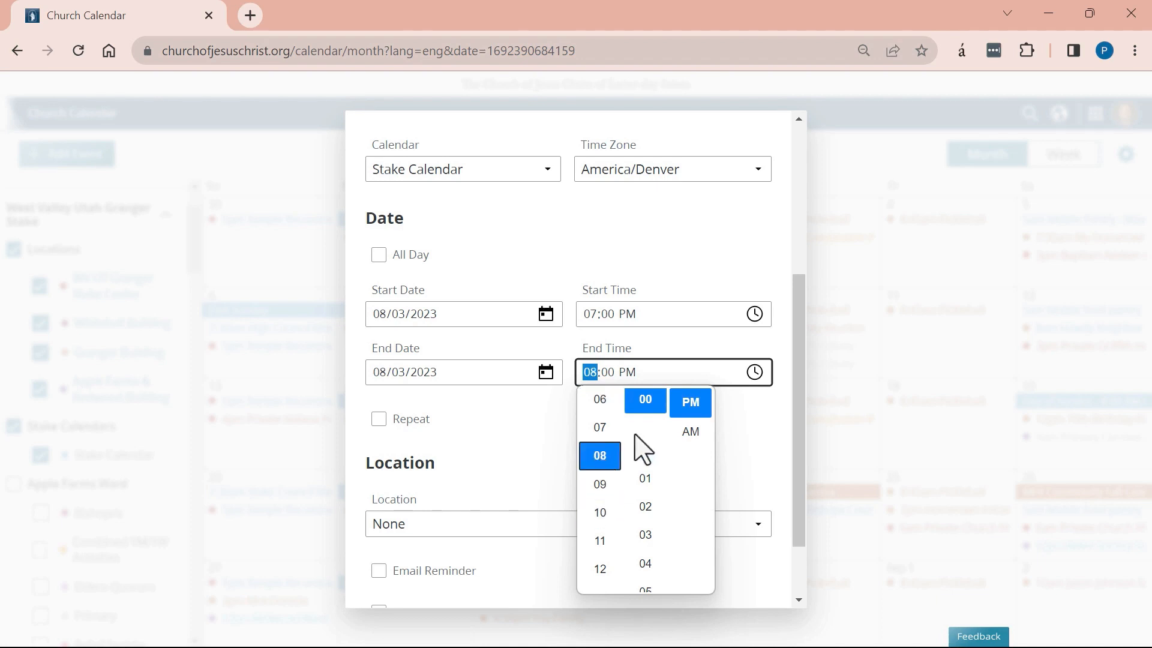
scroll(645, 558, "down", 10)
left_click(645, 427)
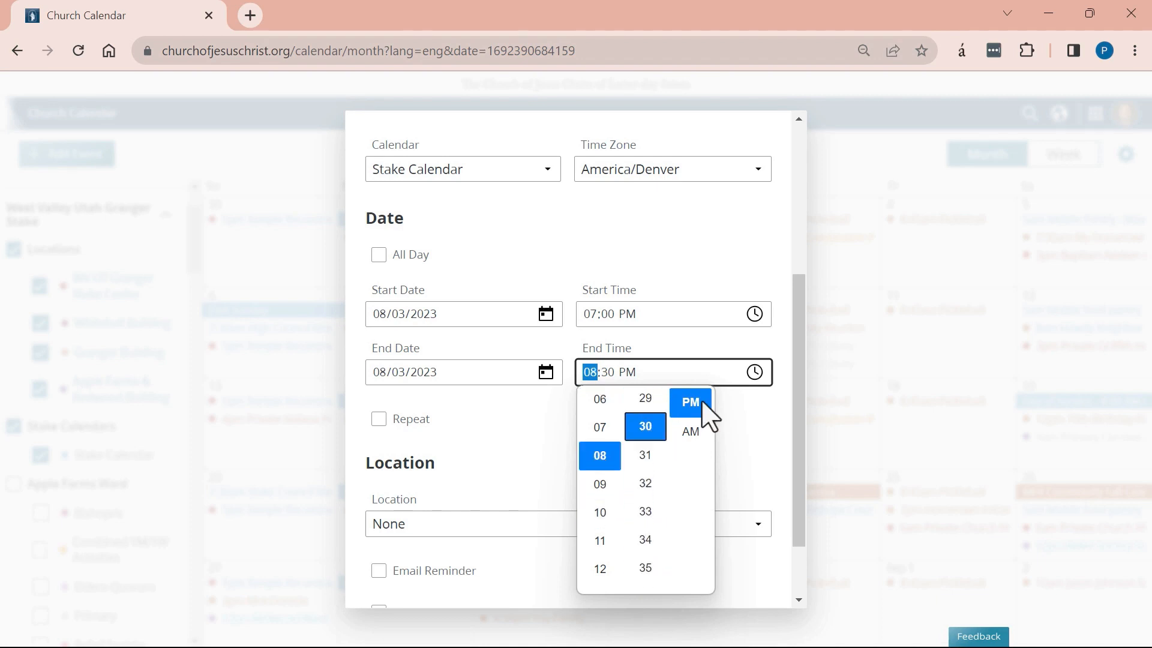
left_click(705, 409)
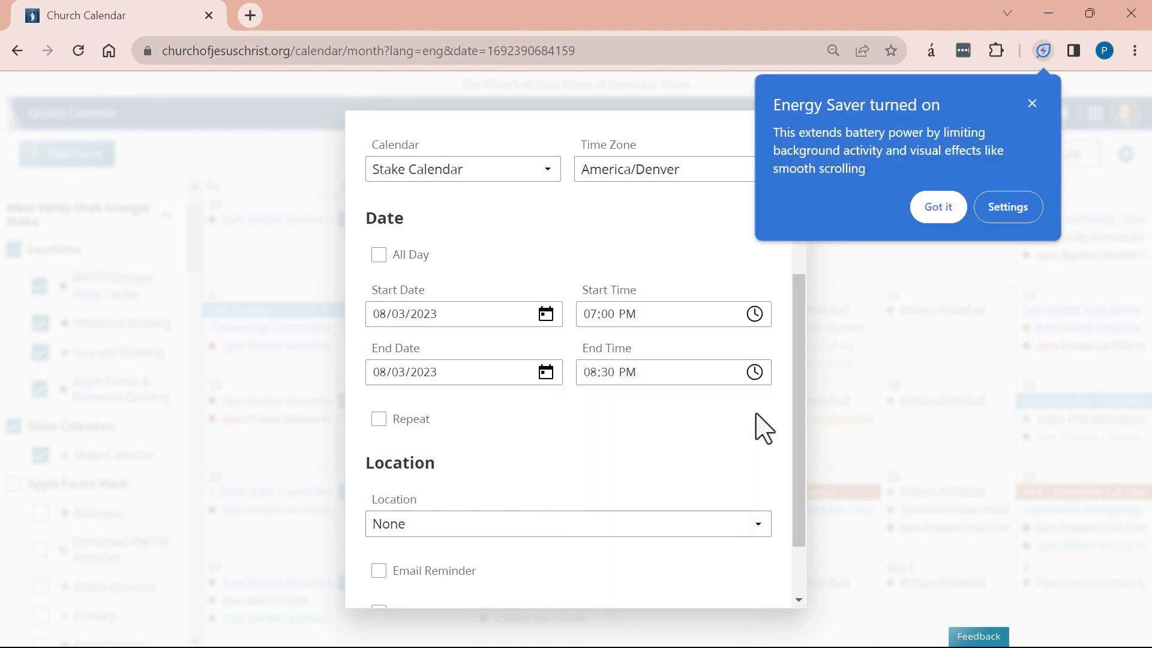
left_click(378, 419)
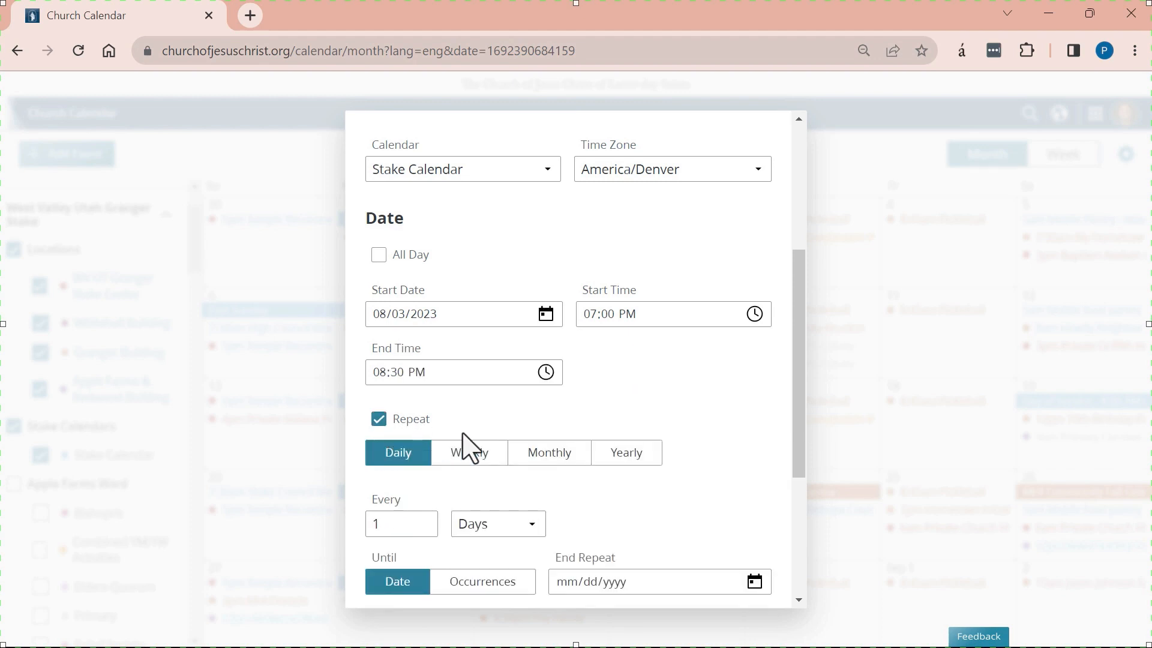
scroll(470, 447, "down", 1)
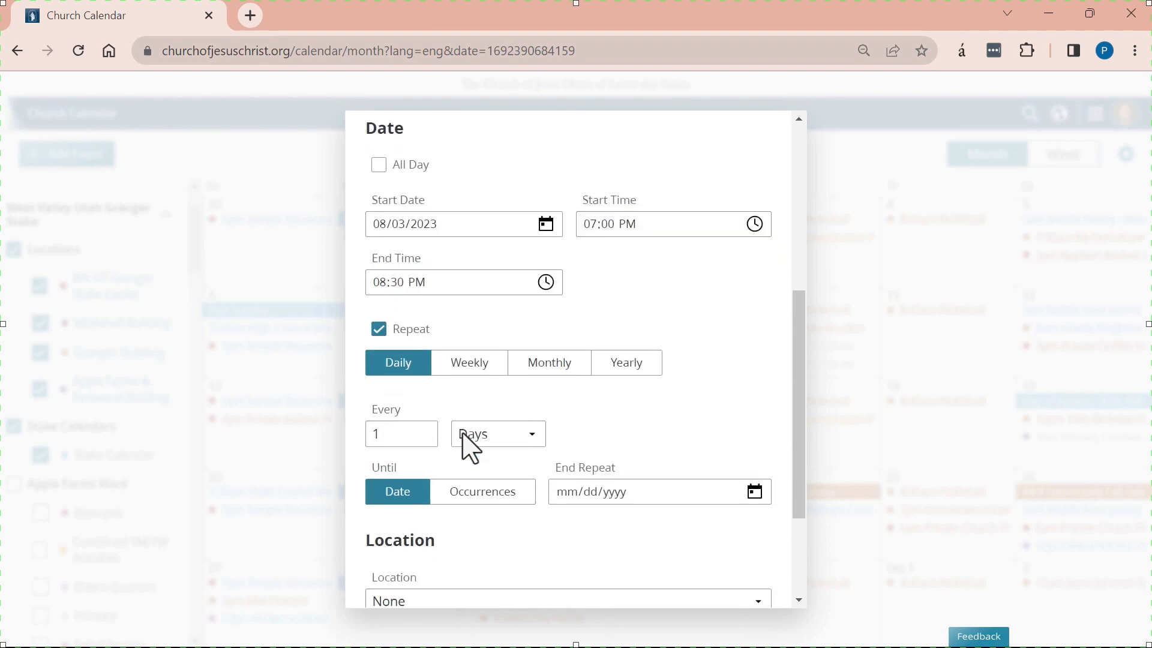
left_click(471, 364)
left_click(444, 495)
left_click(422, 397)
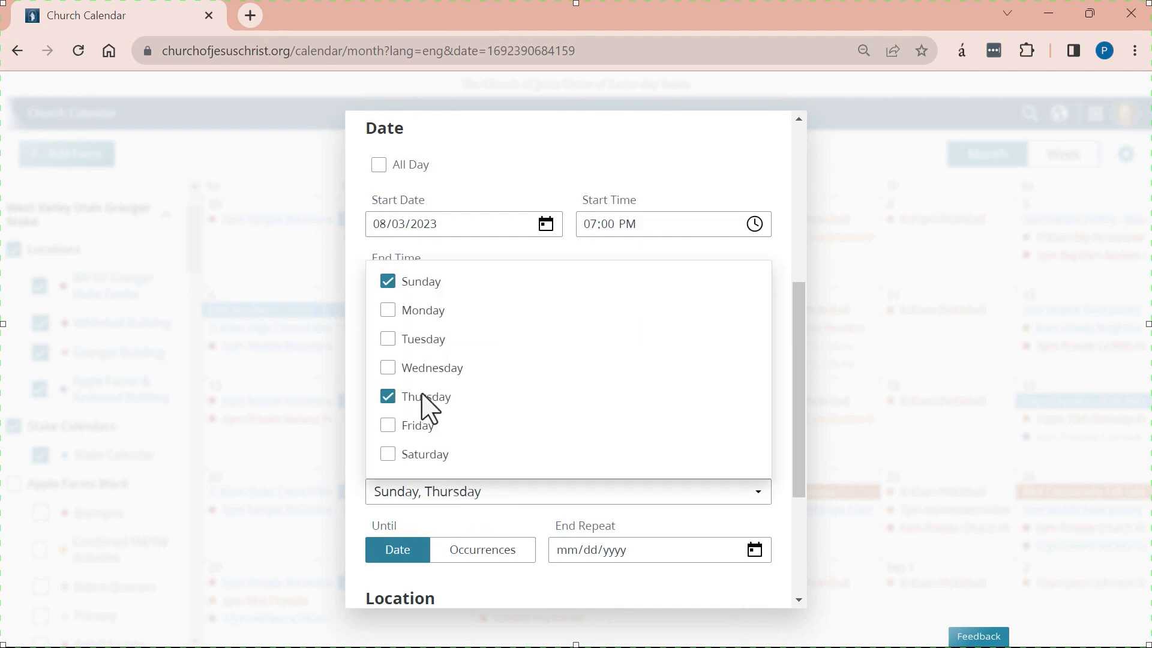
left_click(589, 376)
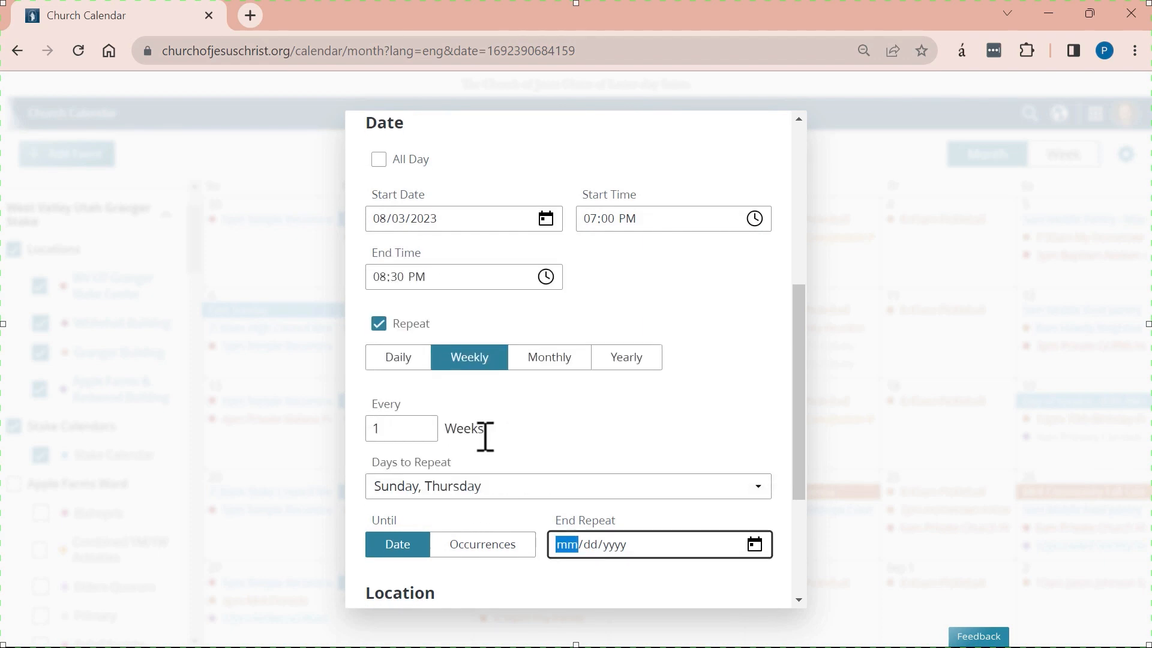
scroll(483, 434, "down", 1)
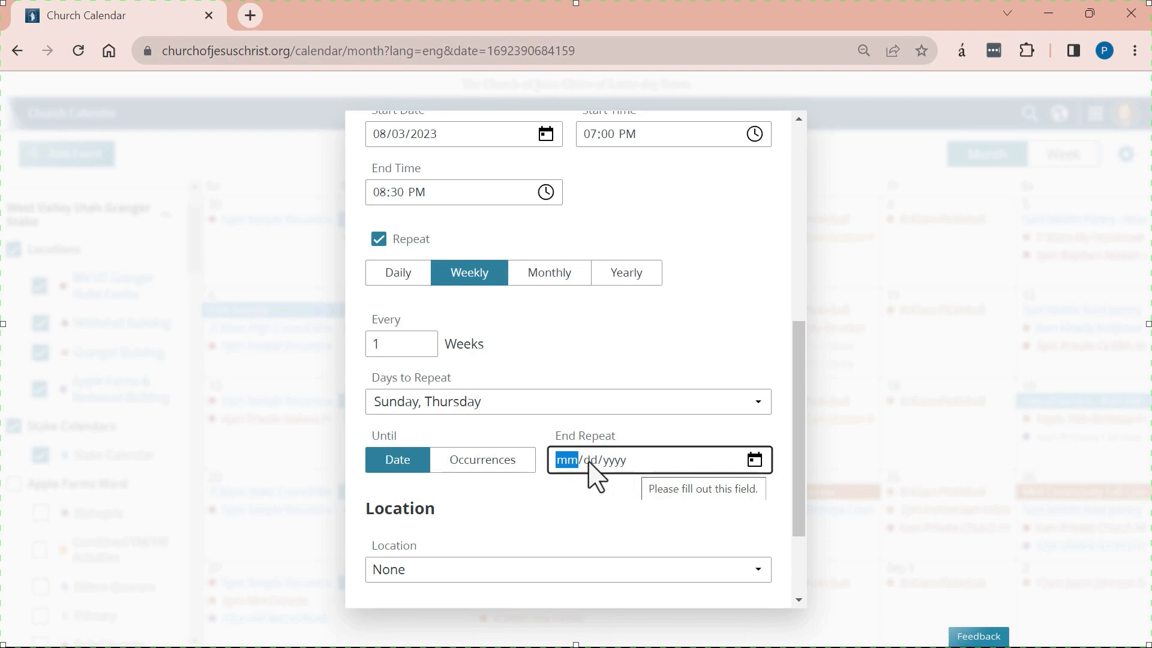
left_click(474, 460)
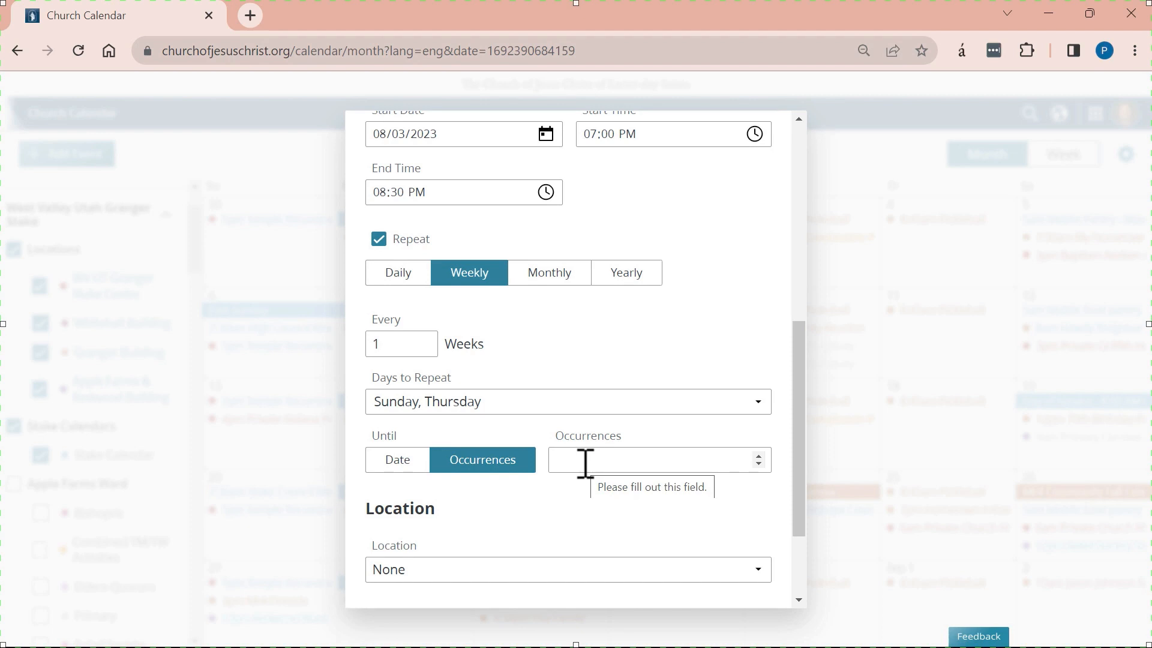
left_click(585, 464)
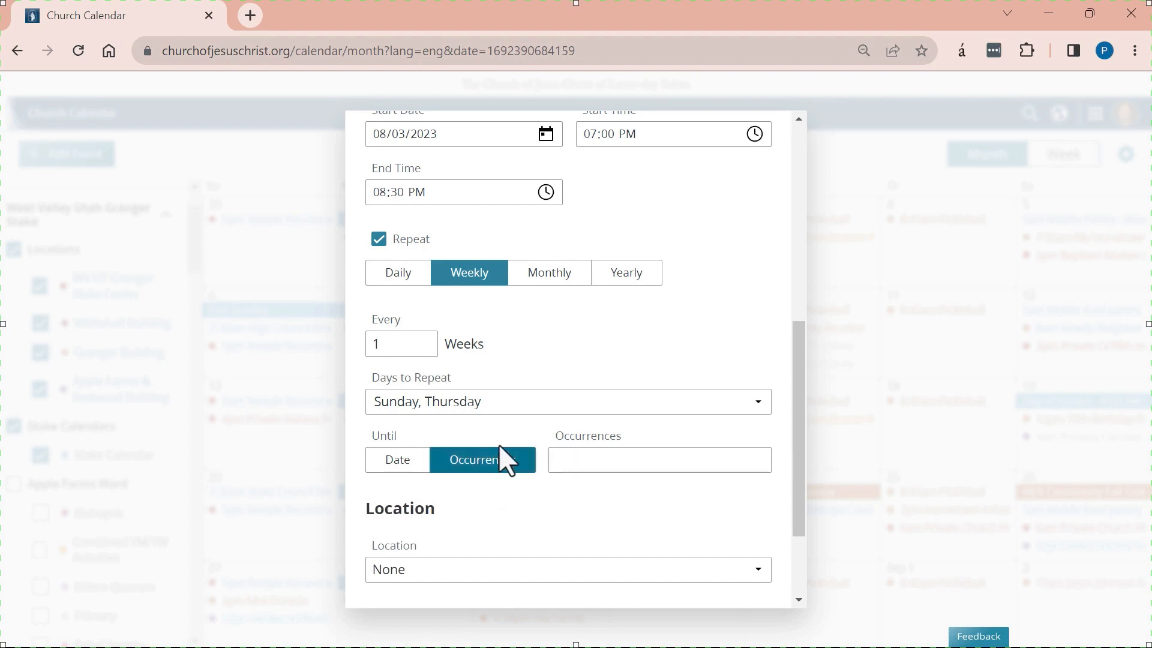
left_click(547, 281)
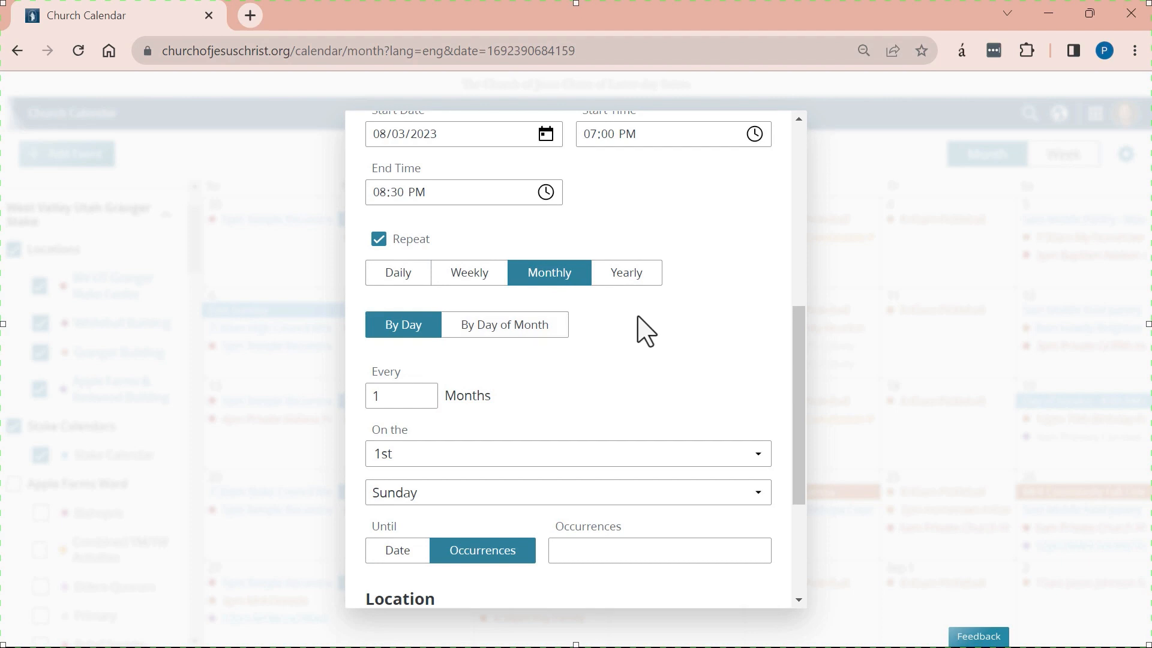
left_click(636, 276)
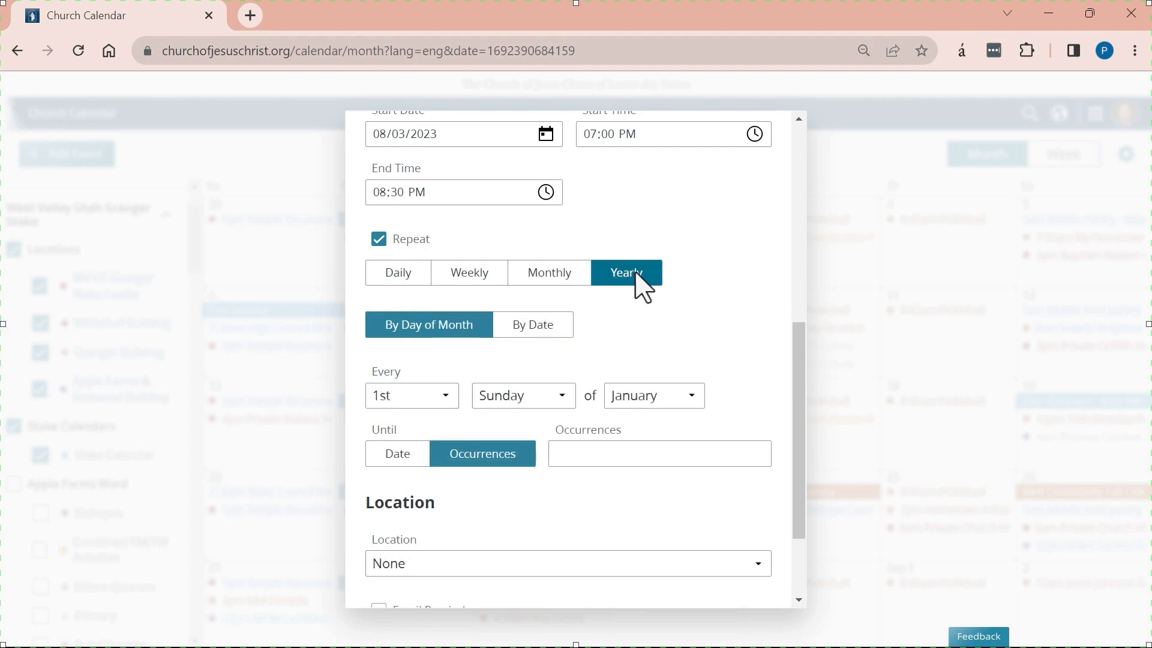
left_click(380, 240)
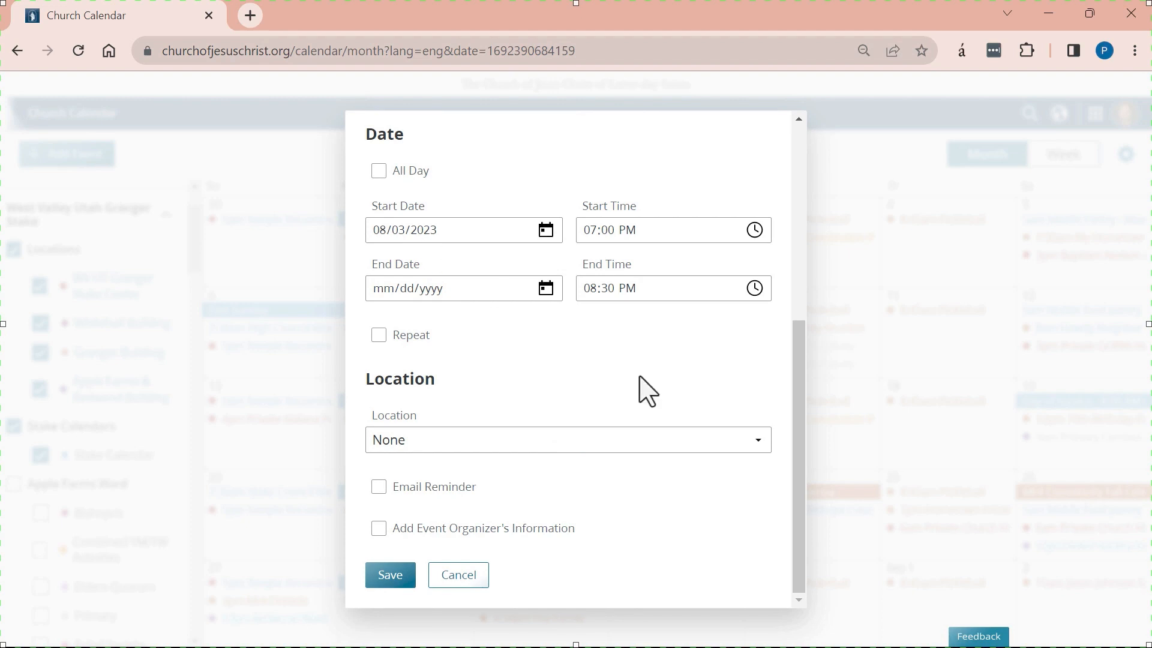
Pick August 3, 2023 as the event's end date.
left_click_drag(795, 354, 772, 120)
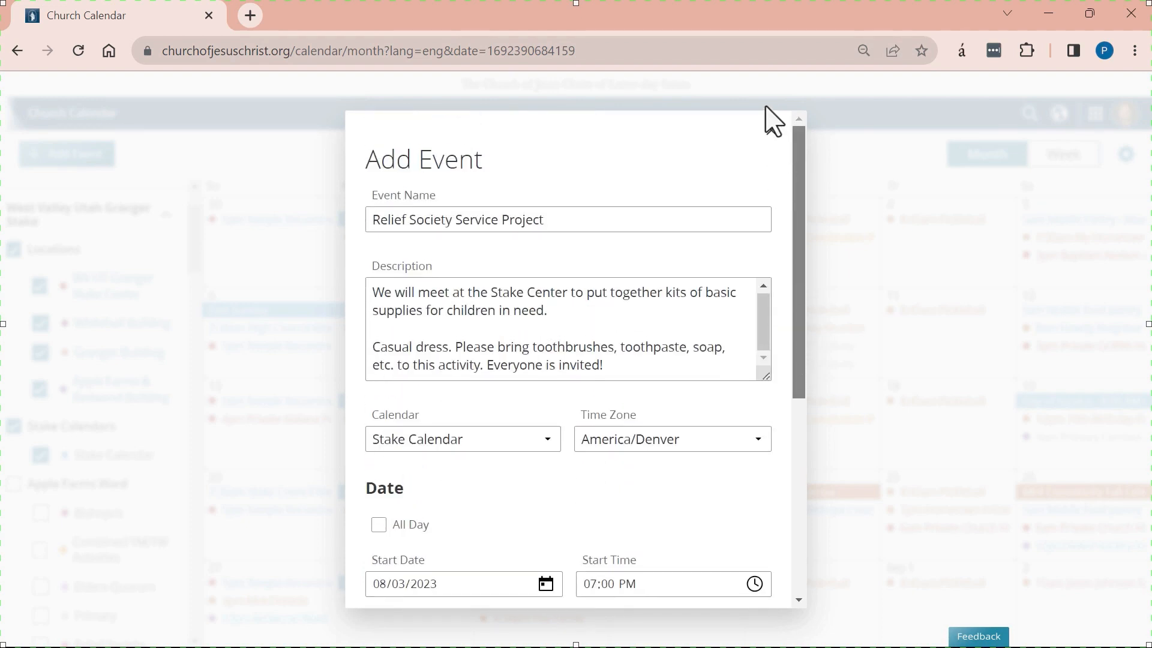
scroll(763, 234, "down", 4)
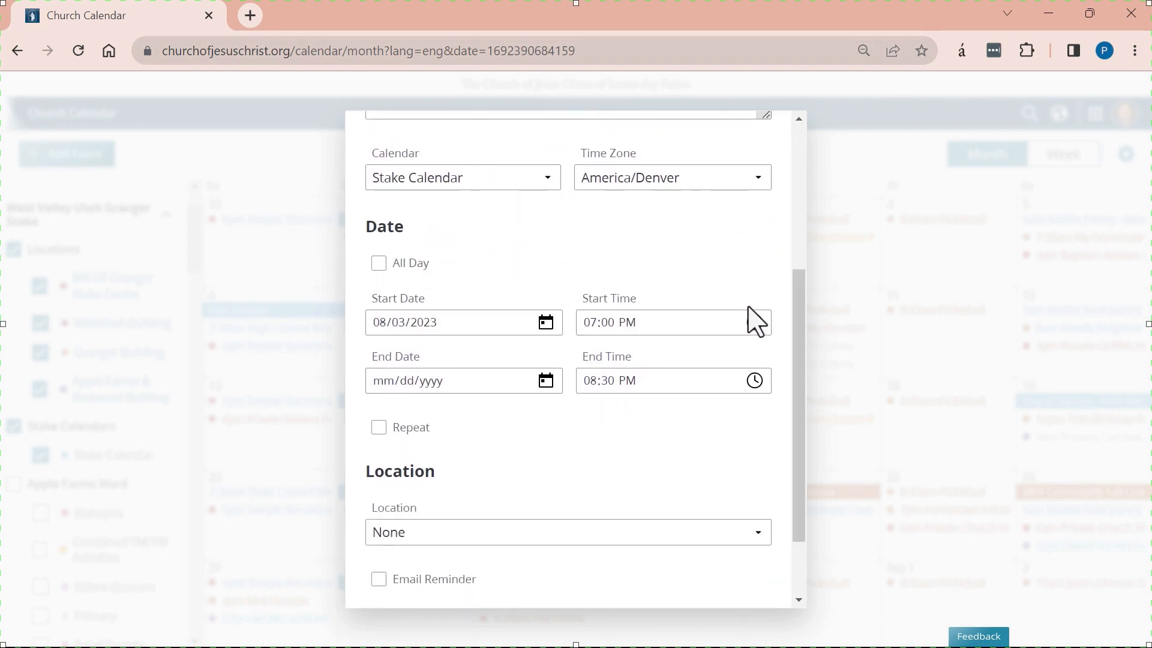
scroll(805, 342, "down", 2)
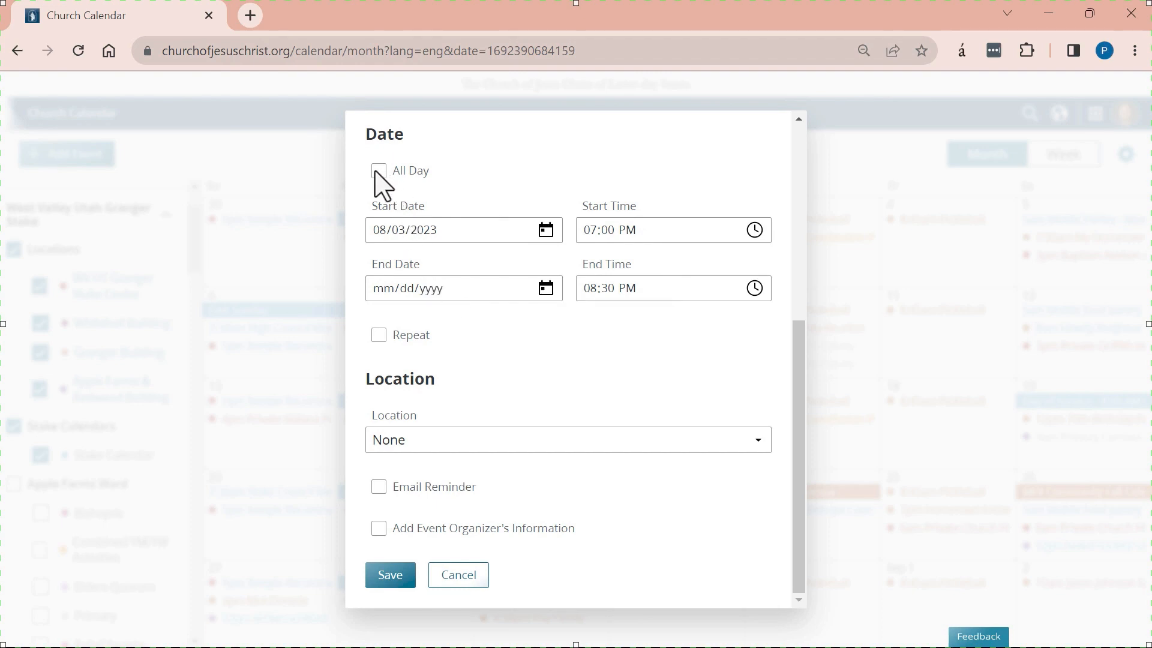
left_click(547, 289)
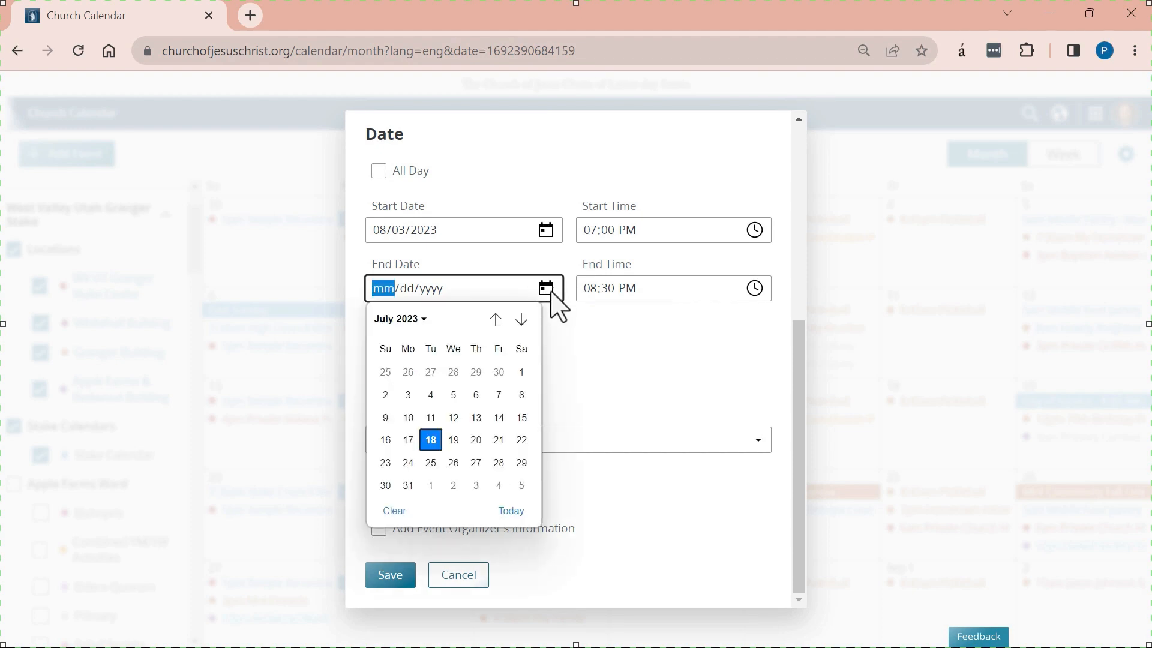
left_click(476, 485)
left_click(497, 330)
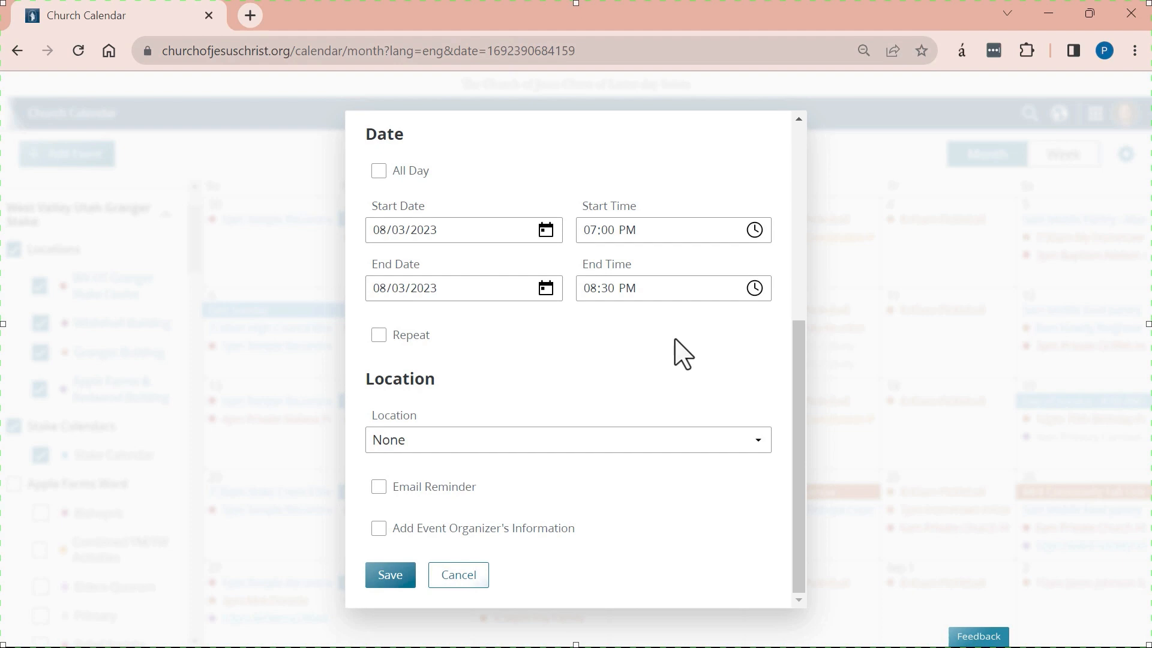
scroll(683, 354, "up", 6)
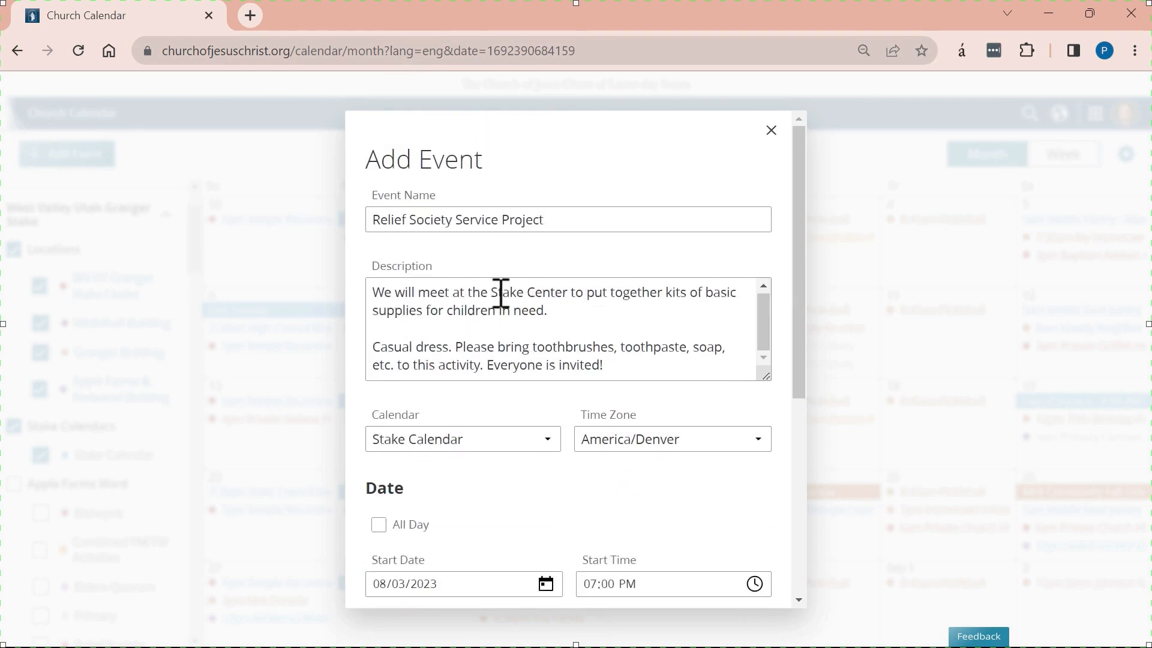
left_click_drag(498, 294, 585, 297)
left_click(686, 329)
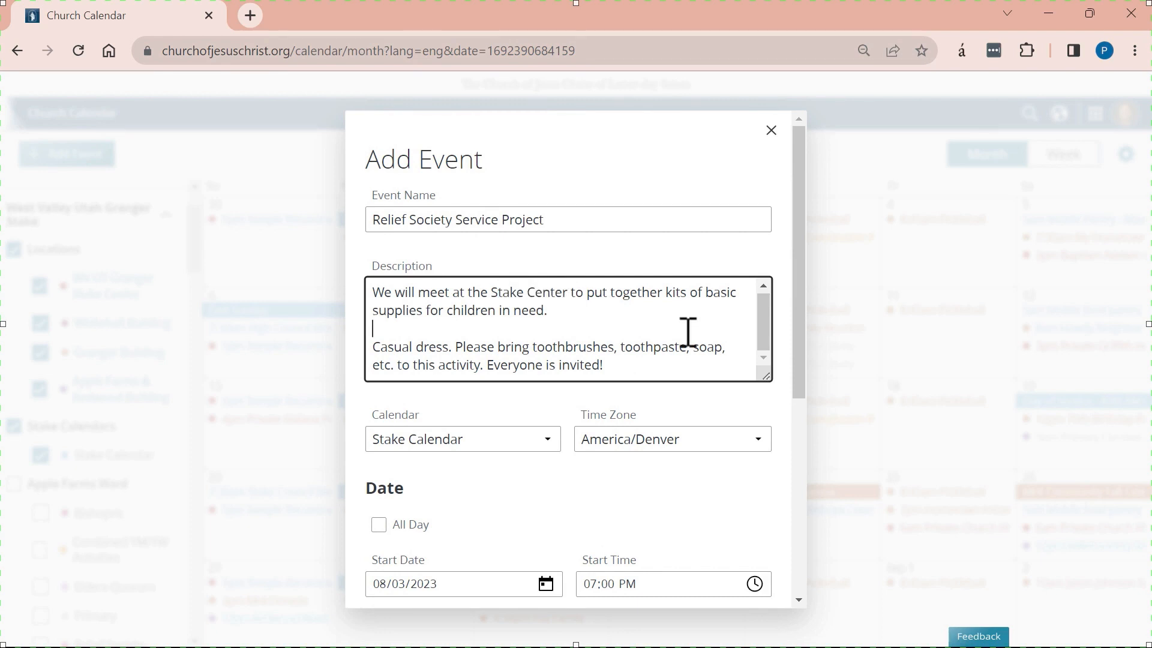
scroll(688, 332, "down", 2)
scroll(689, 334, "down", 4)
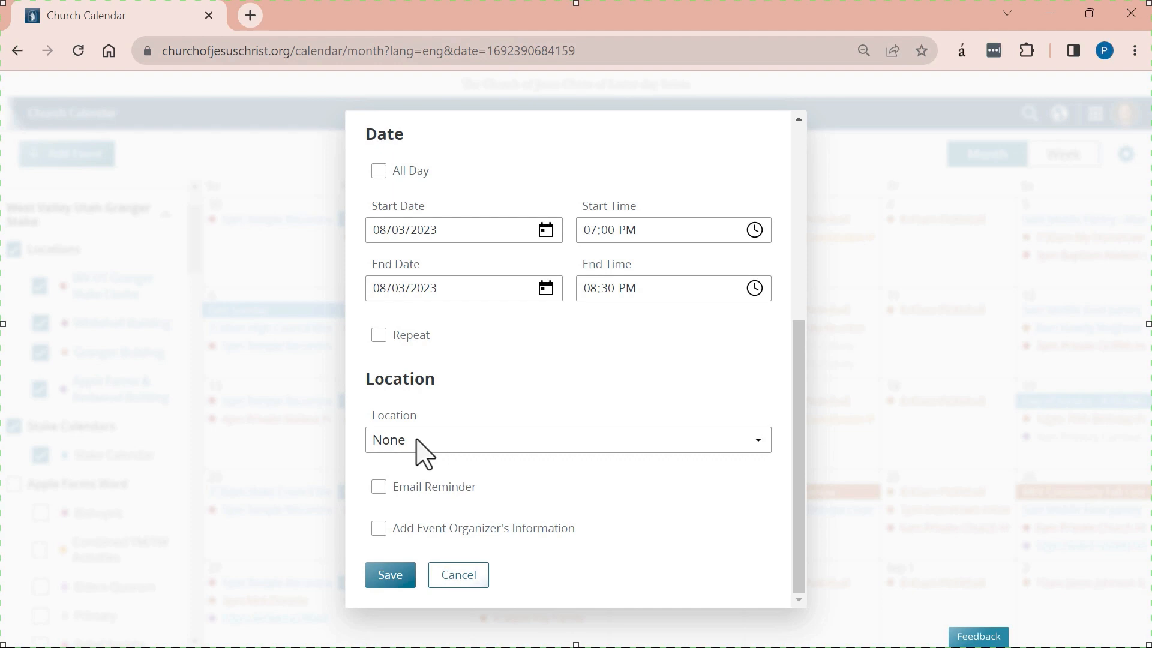
Set the location to the Church Facility WV UT Granger Stake Center.
left_click(367, 424)
left_click(389, 477)
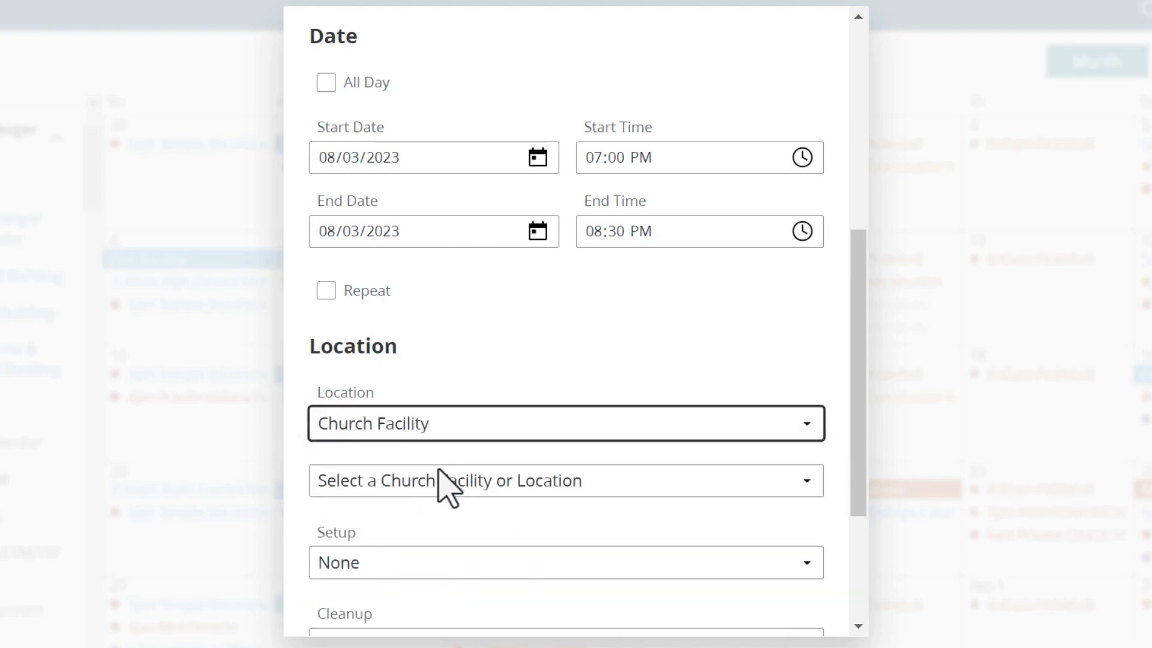
left_click(408, 483)
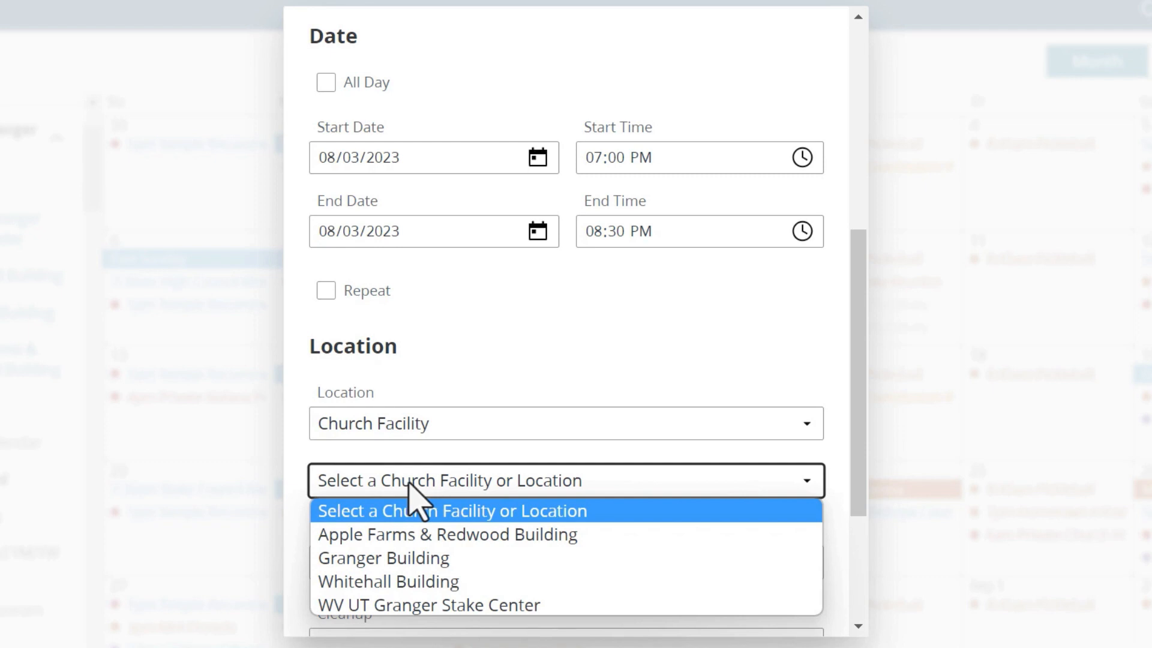
left_click(498, 606)
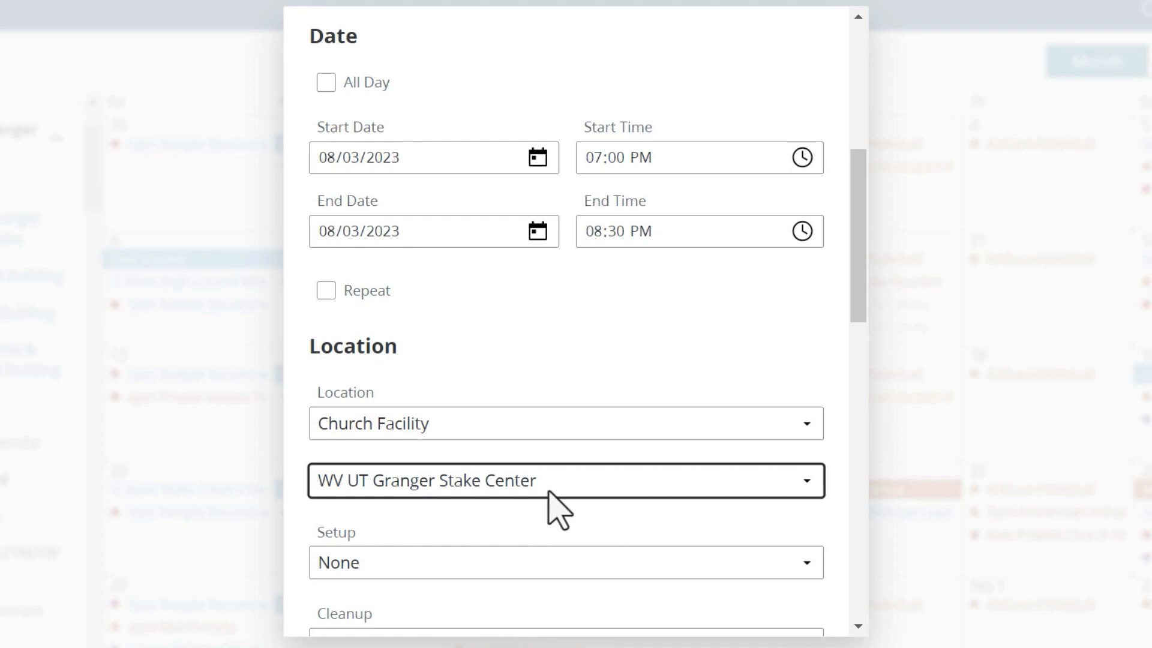
Reserve 2 Hours of setup time and 2 Hours of cleanup time.
scroll(508, 505, "down", 2)
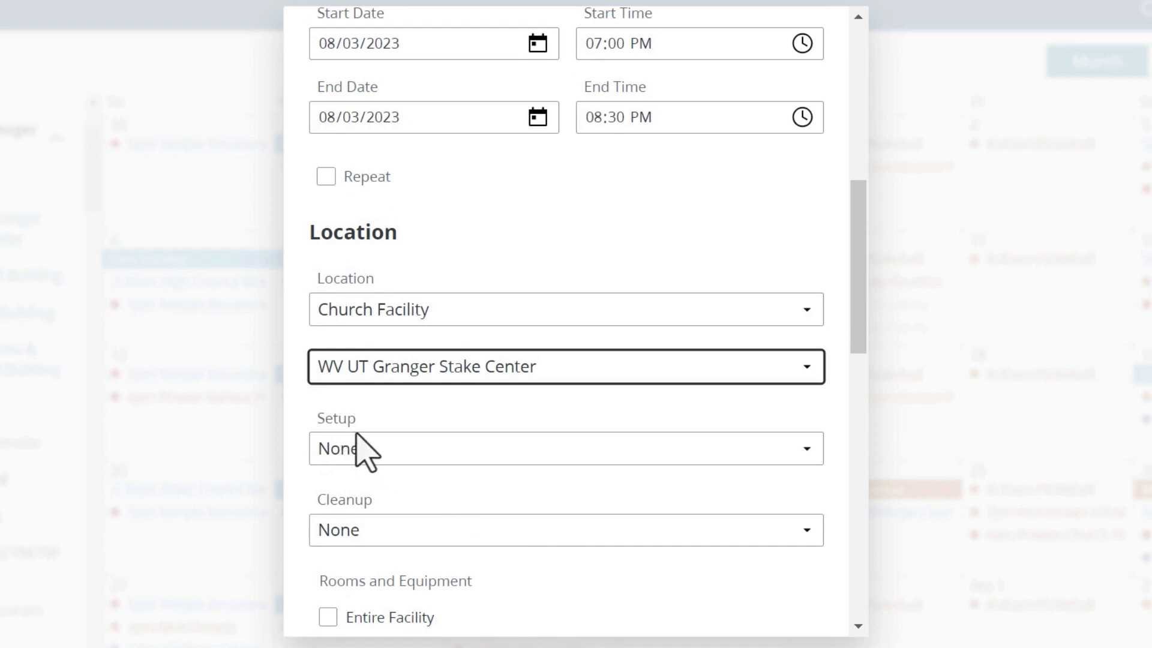
scroll(457, 468, "up", 2)
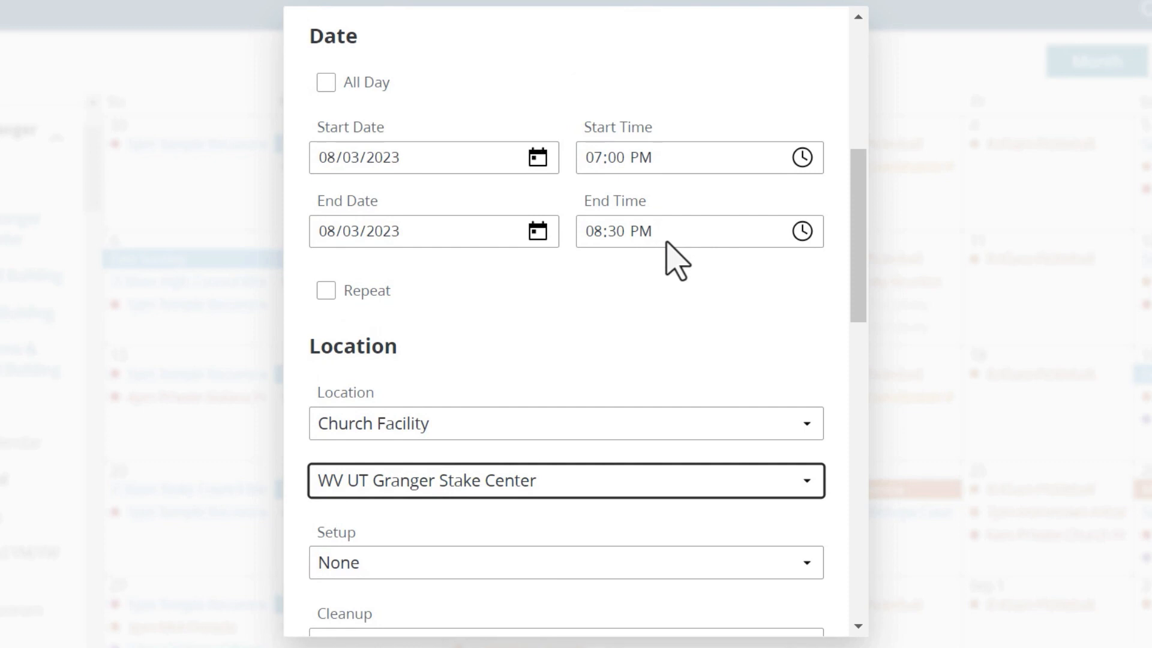
left_click(358, 565)
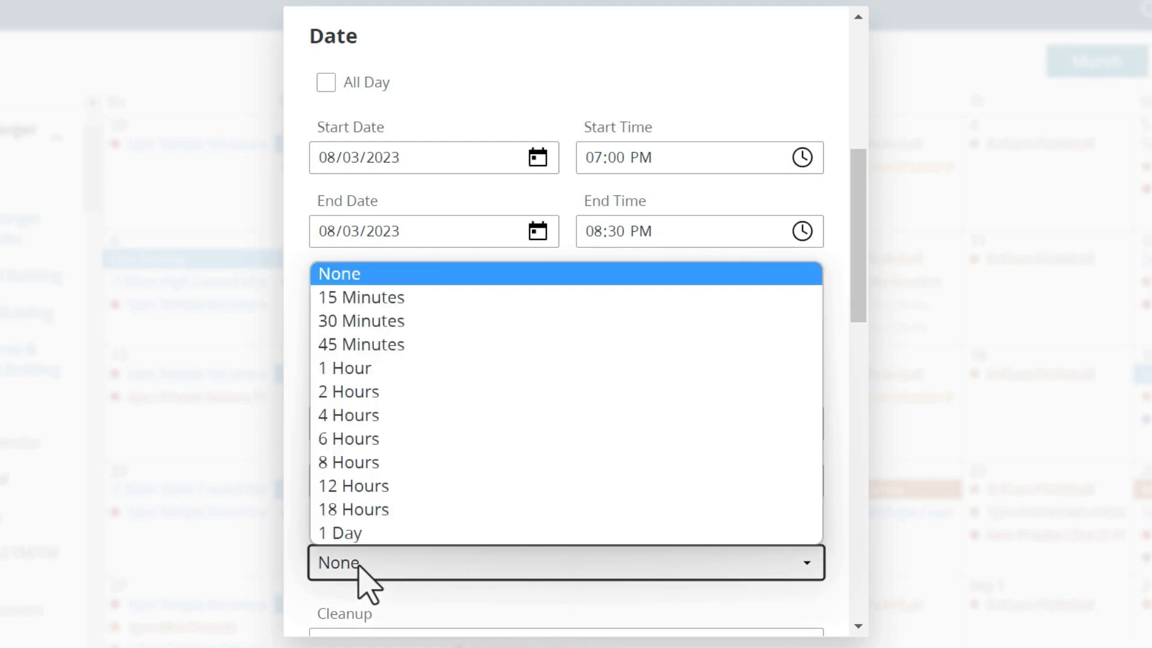
left_click(393, 391)
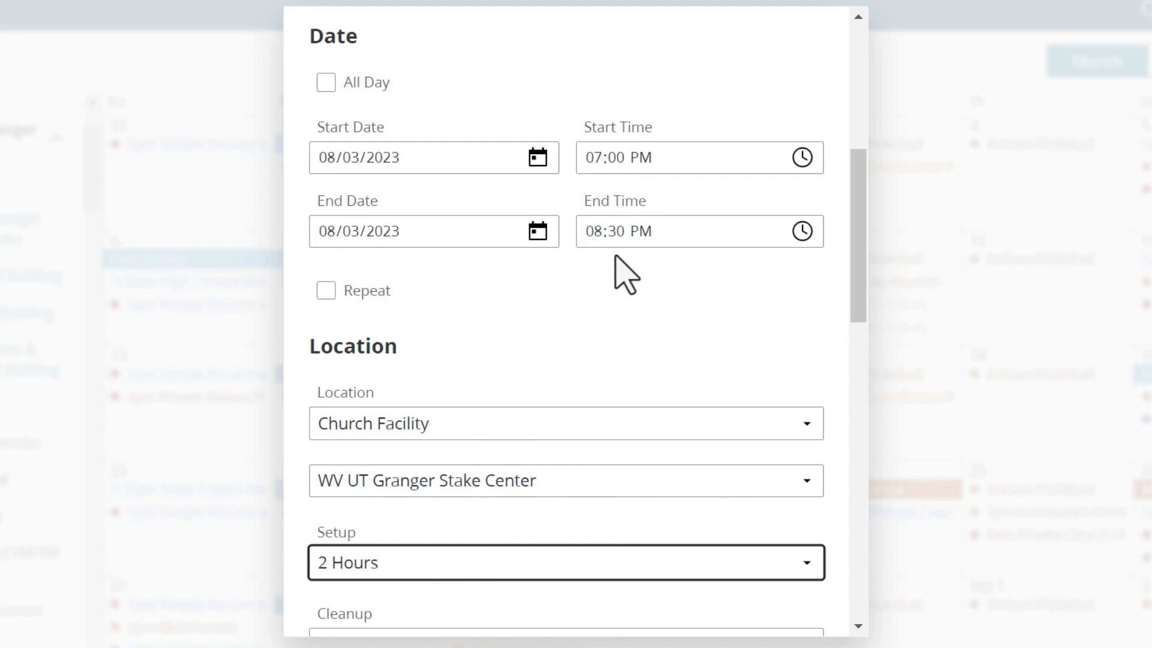
scroll(348, 534, "down", 2)
left_click(346, 530)
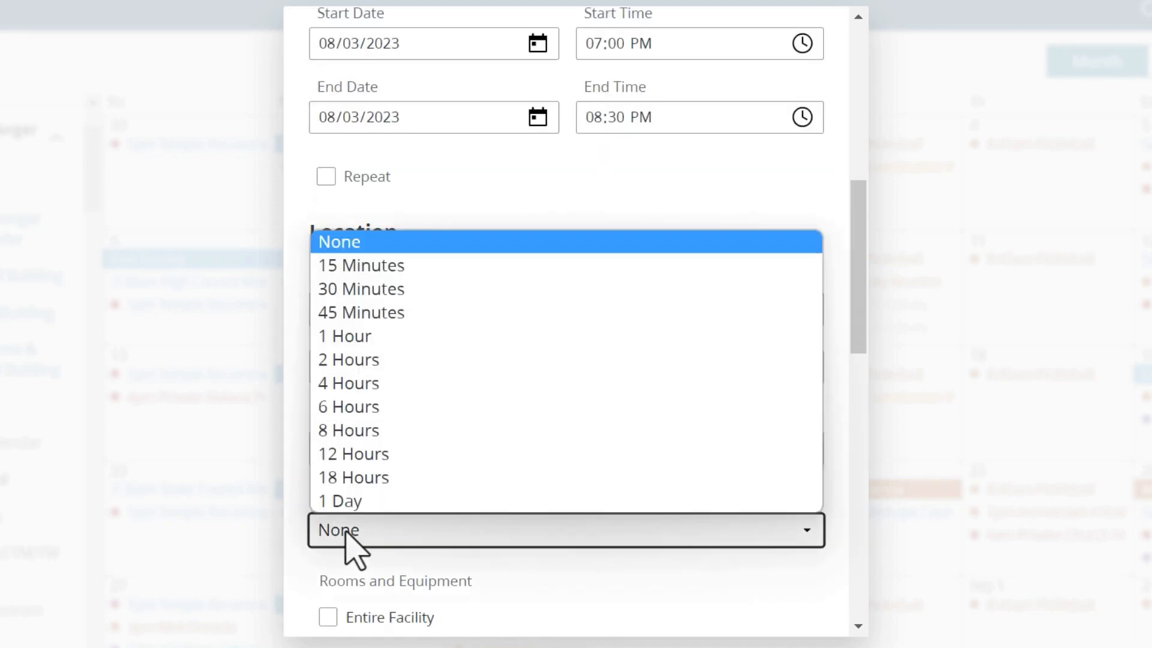
left_click(351, 531)
left_click(364, 536)
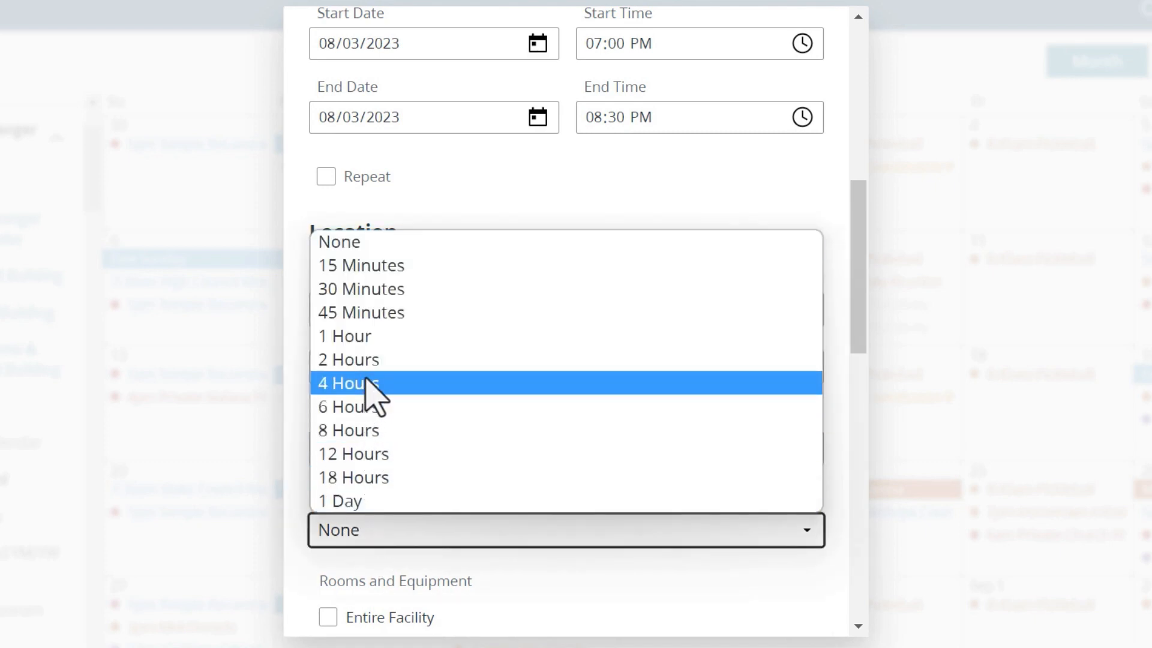
left_click(368, 360)
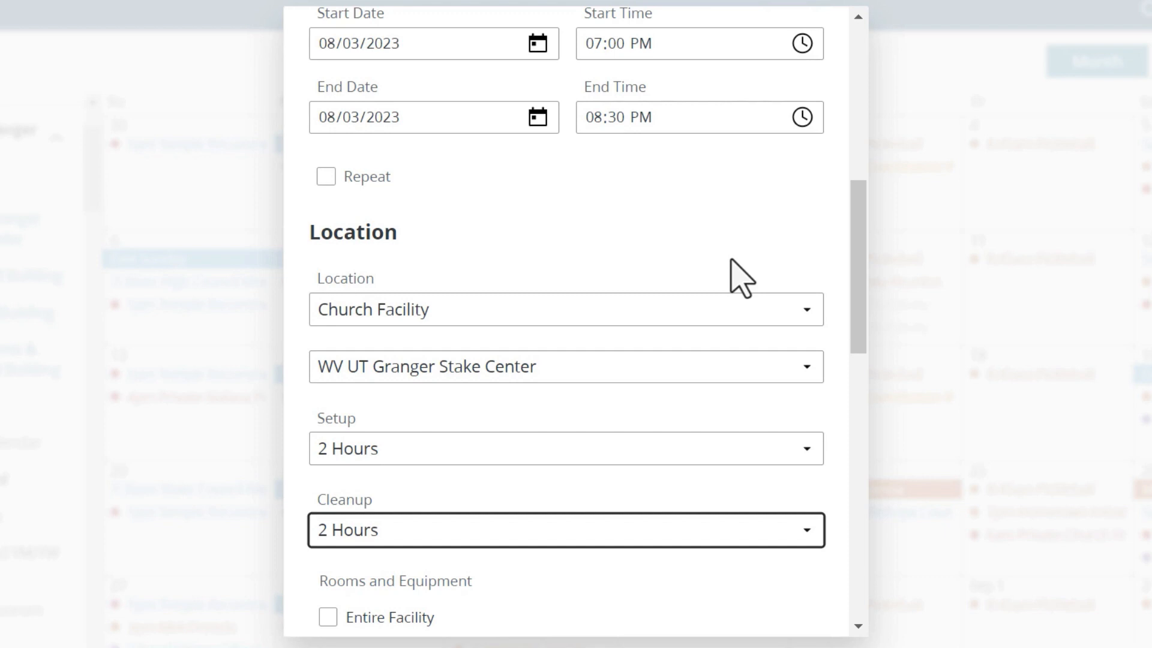
scroll(478, 370, "down", 5)
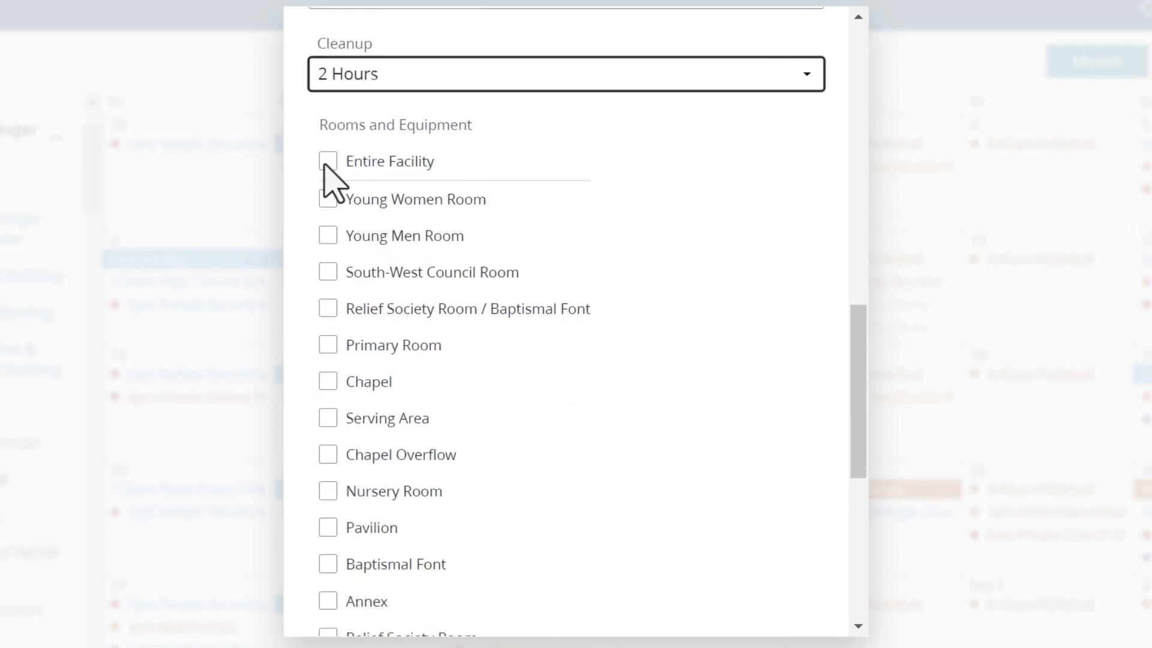
left_click(328, 165)
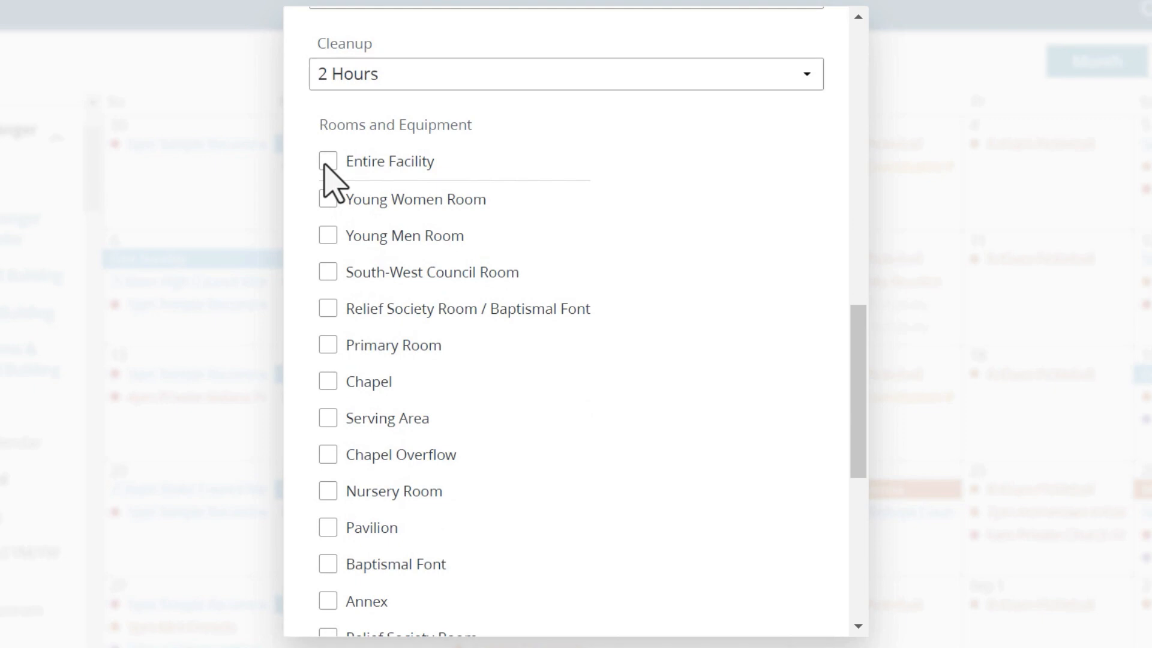
left_click_drag(853, 396, 840, 482)
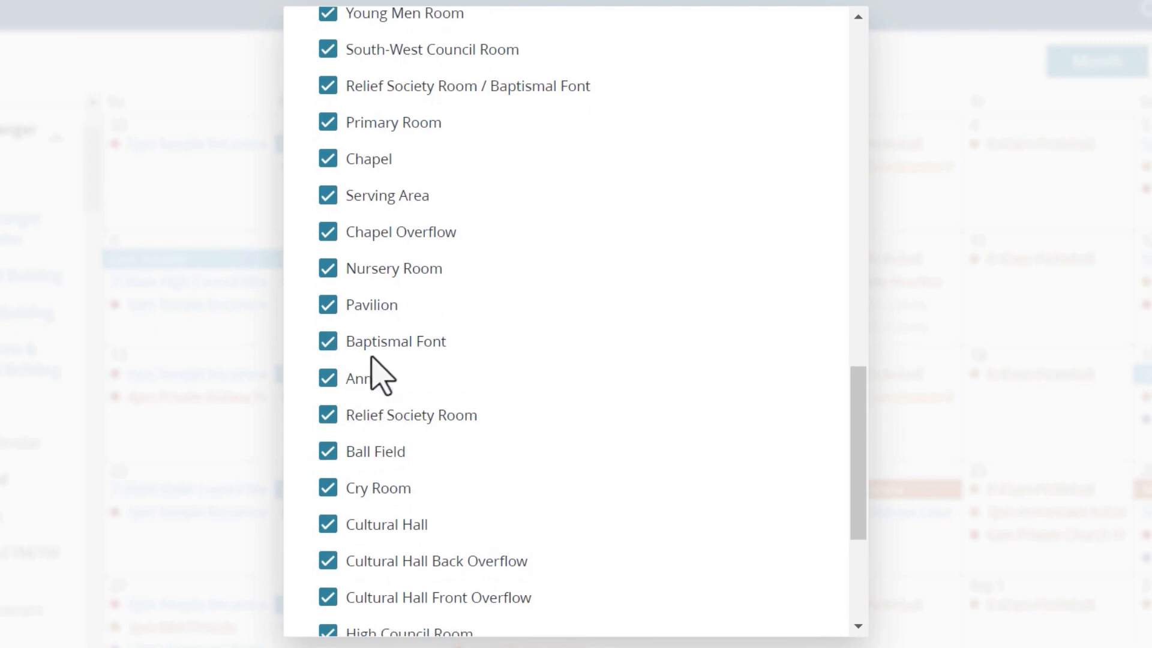
left_click_drag(840, 421, 795, 311)
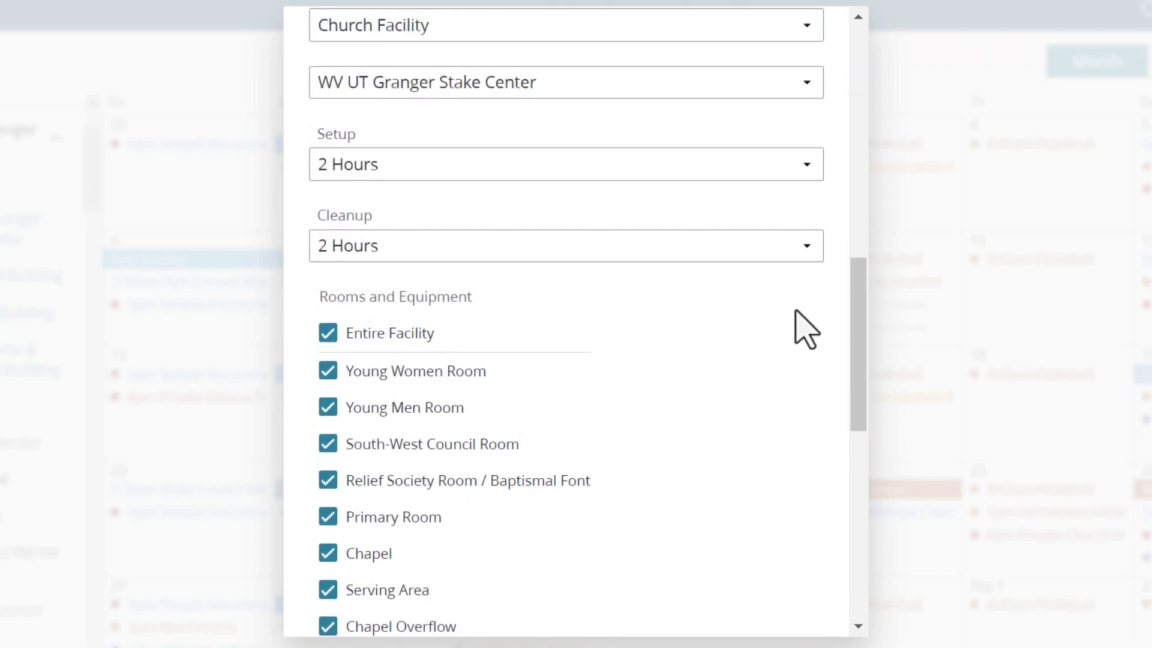
Clear the Entire Facility reservation and reserve the Pavilion instead.
left_click(329, 332)
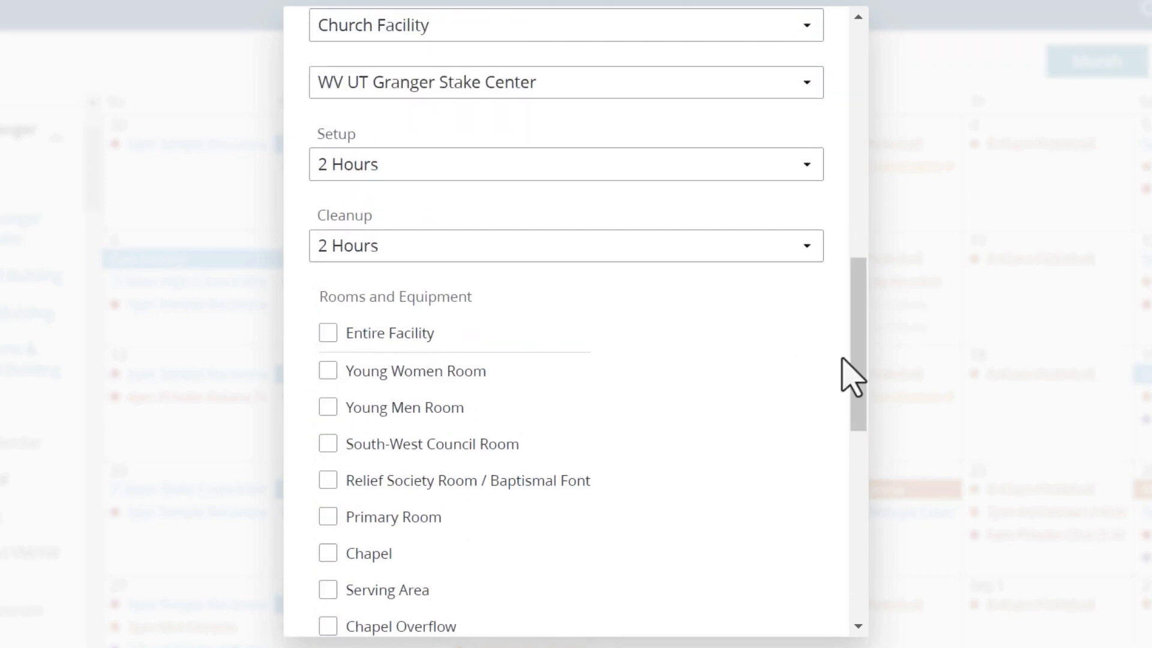
left_click_drag(862, 356, 862, 427)
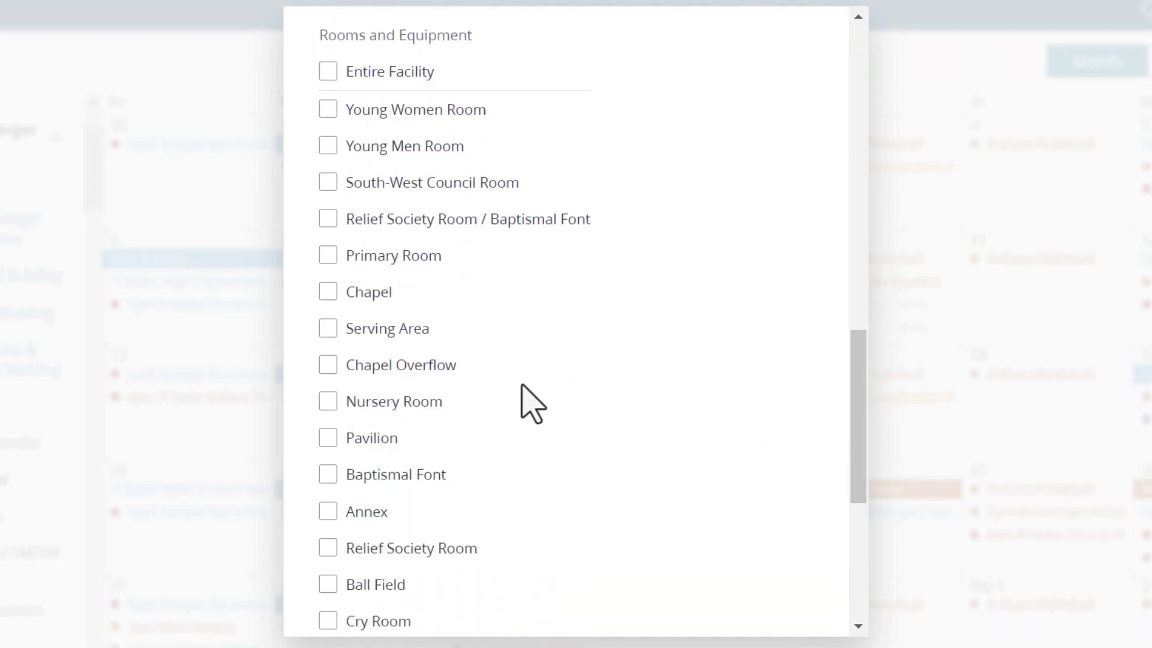
left_click(328, 438)
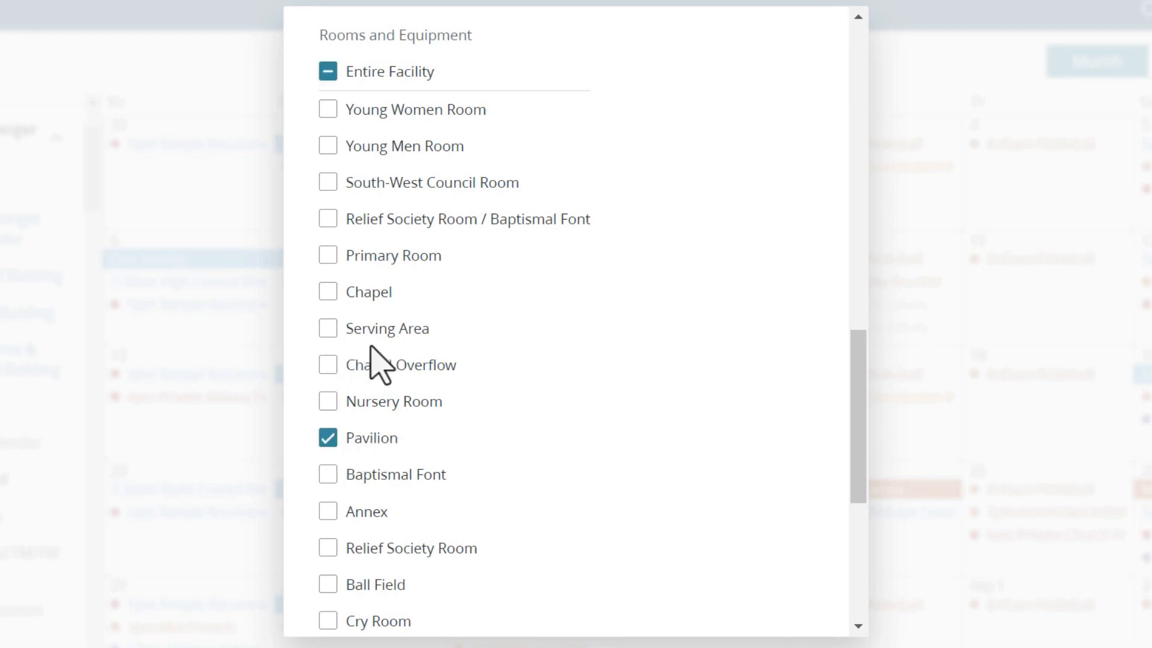
Add Cultural Hall, both its overflows, Serving Area and Relief Society Room / Baptismal Font.
scroll(360, 360, "down", 5)
left_click(327, 346)
left_click(328, 352)
left_click(328, 389)
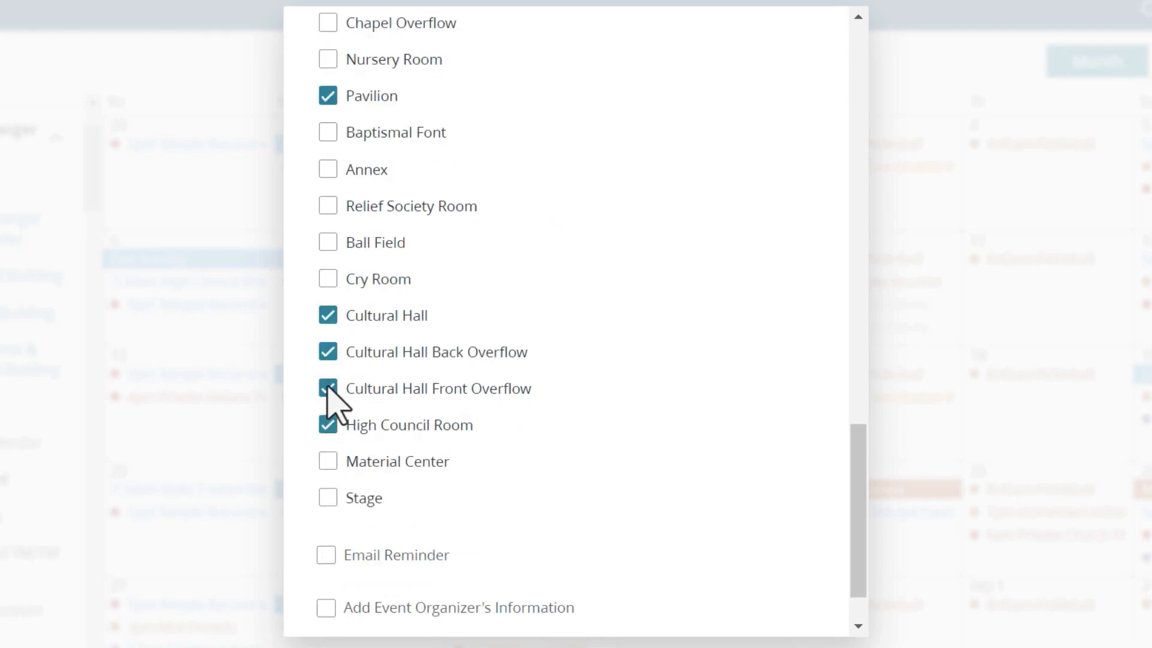
left_click(329, 425)
left_click(328, 425)
scroll(414, 367, "up", 5)
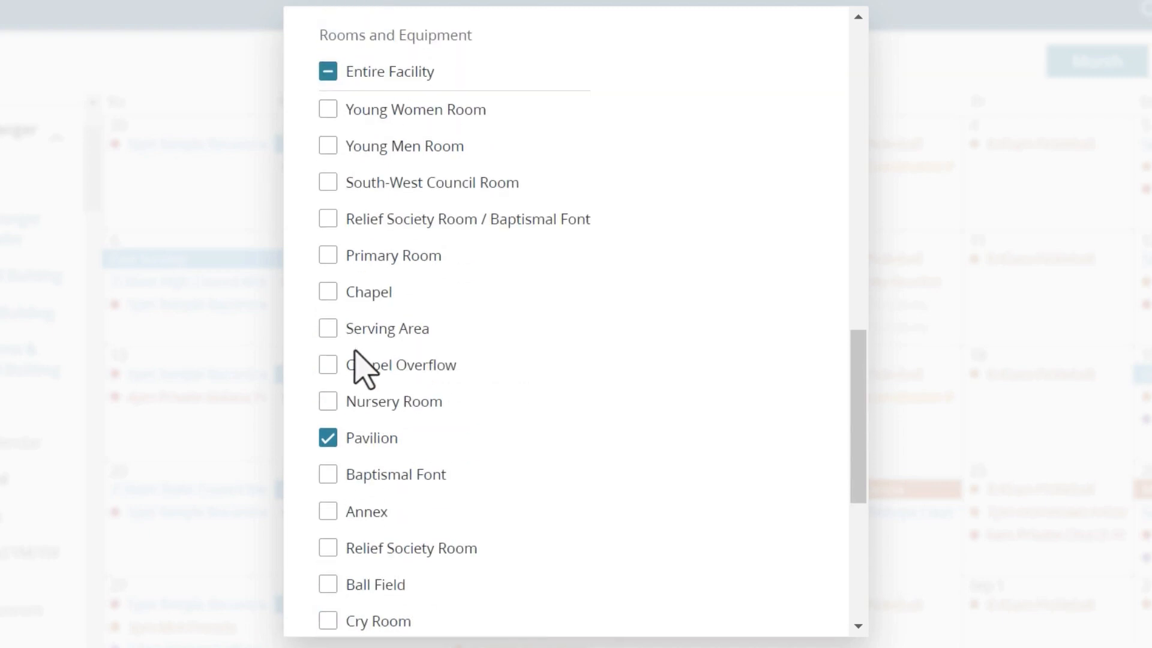
left_click(328, 328)
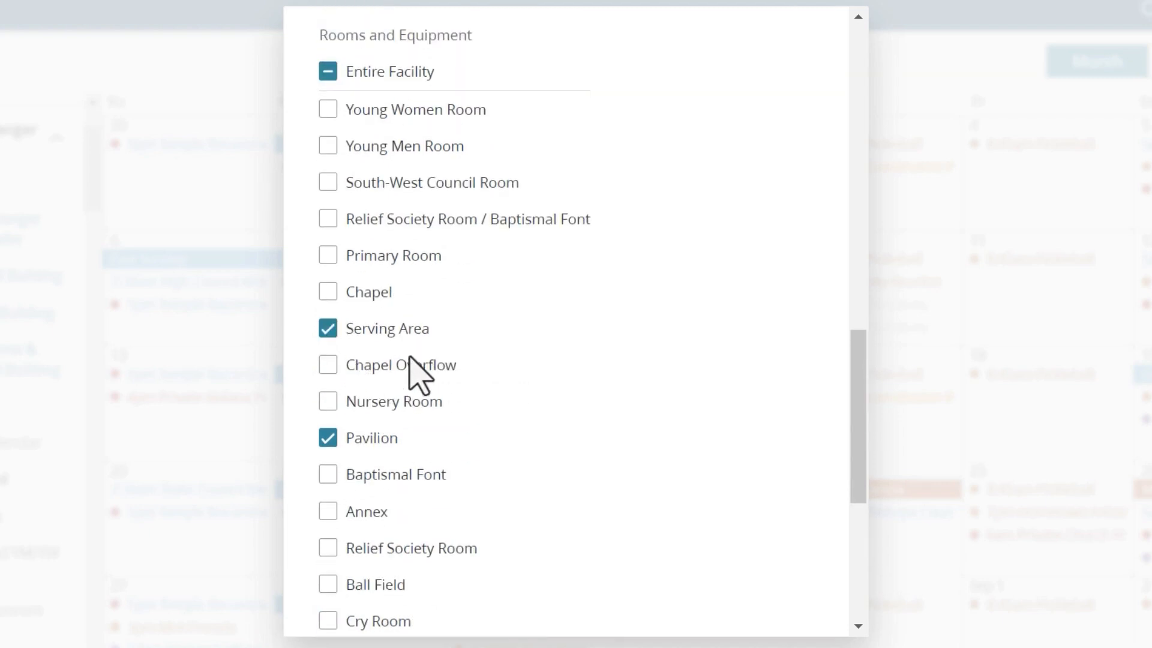
left_click(327, 219)
scroll(618, 303, "down", 6)
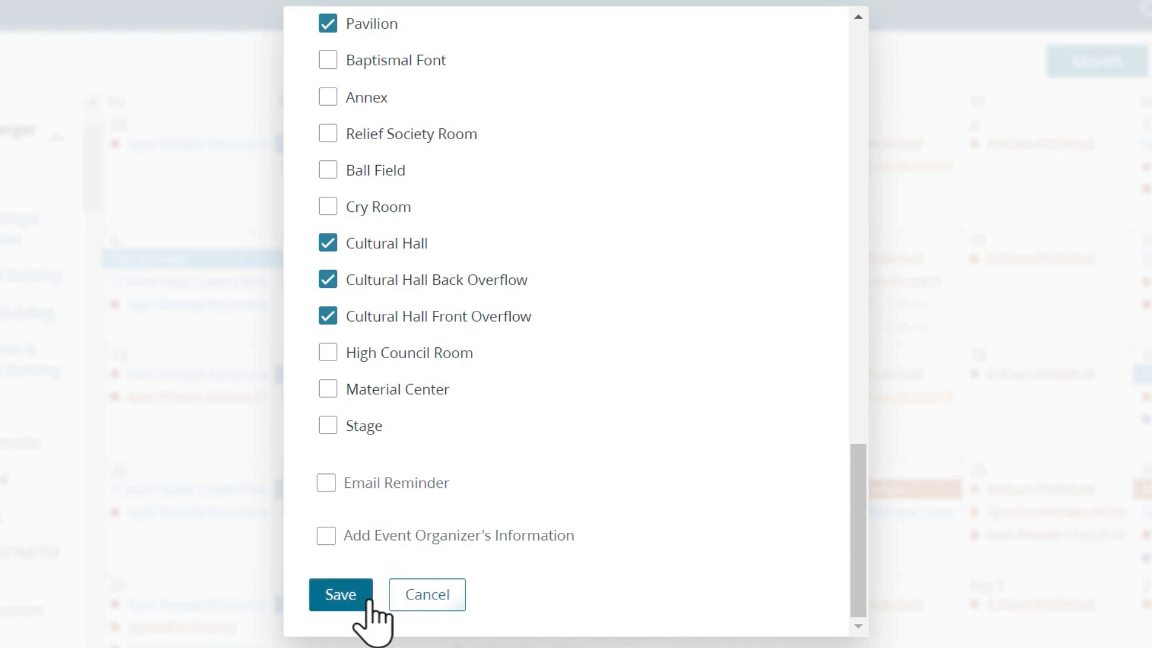
left_click(326, 484)
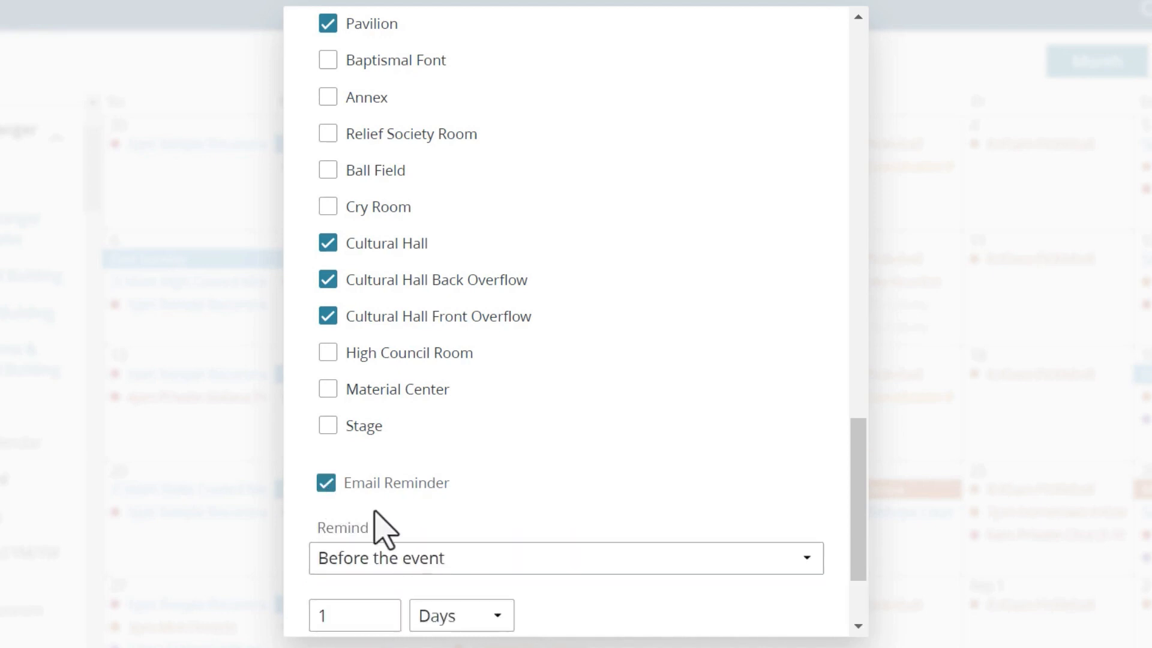
scroll(515, 552, "down", 3)
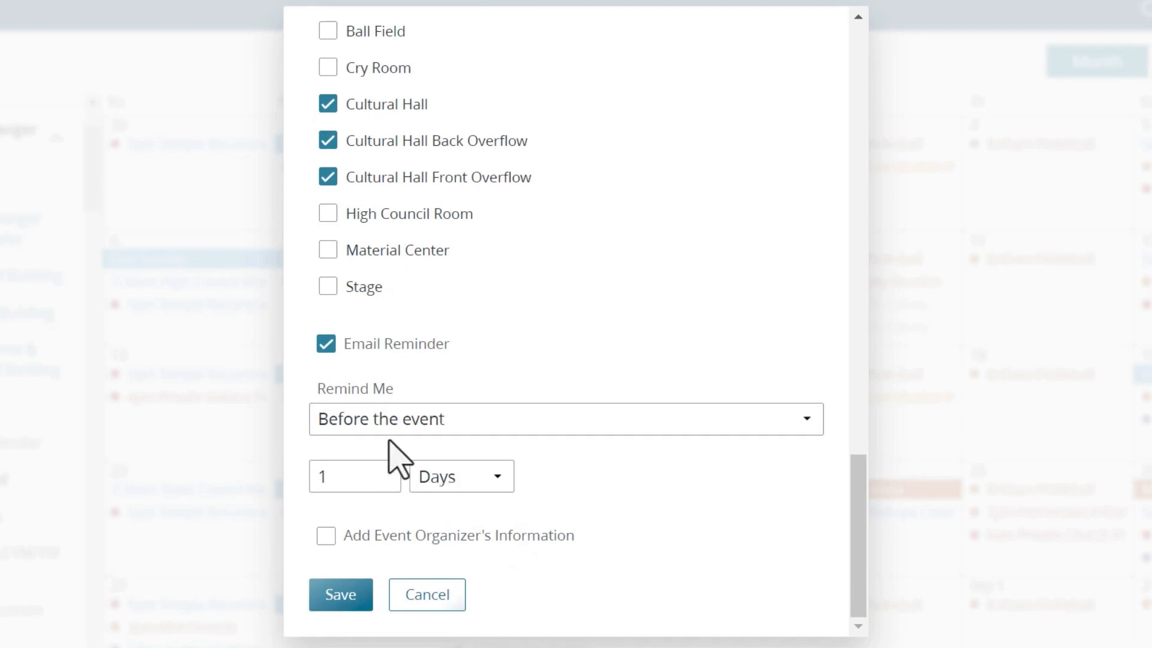
left_click(443, 418)
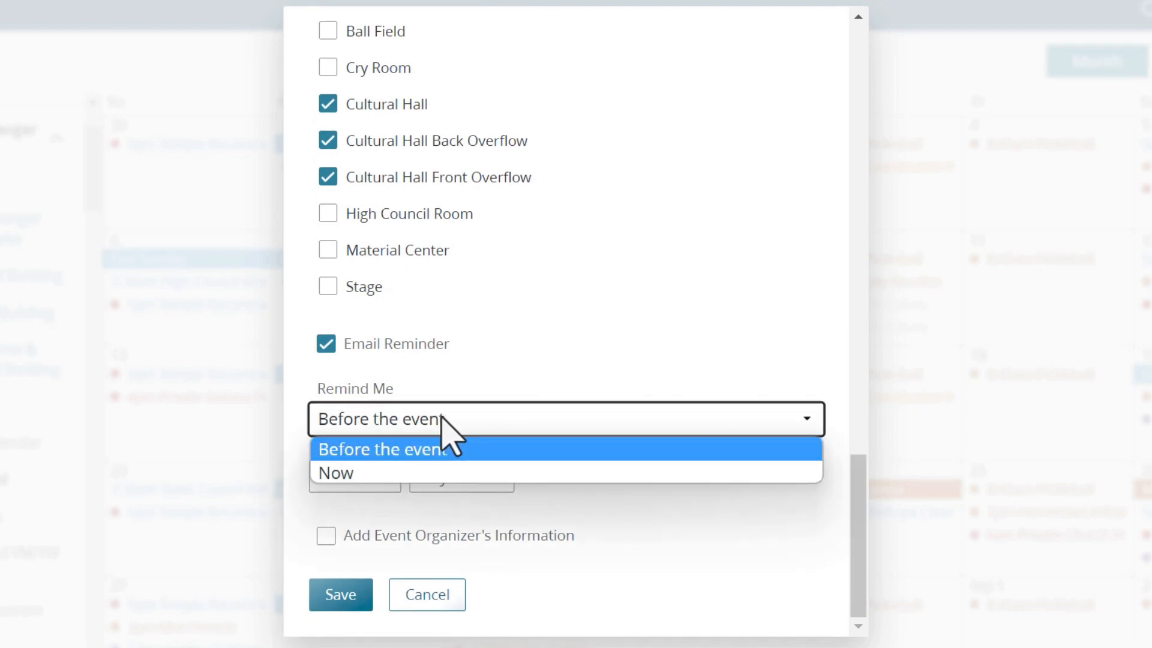
left_click(412, 474)
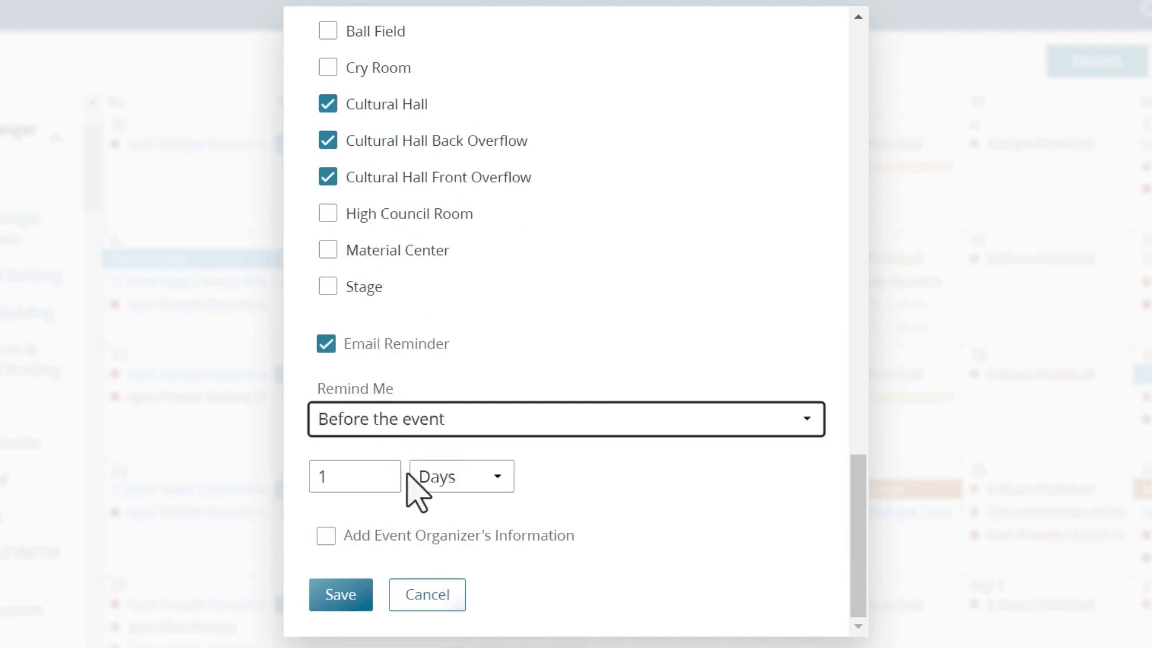
left_click(498, 480)
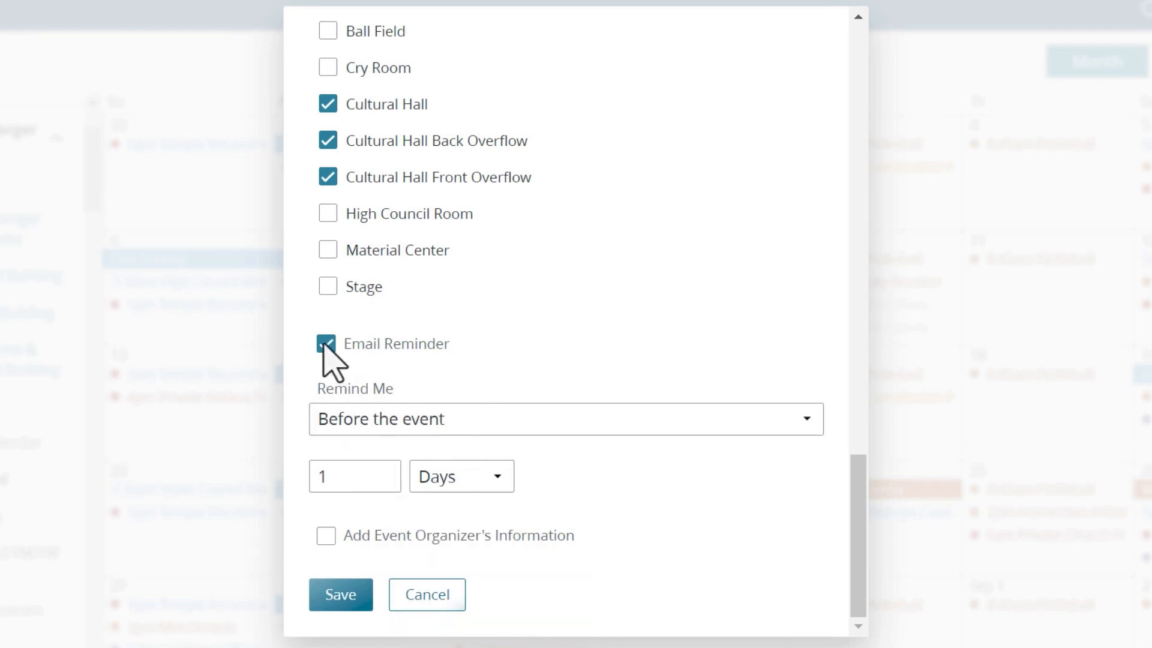
left_click(326, 344)
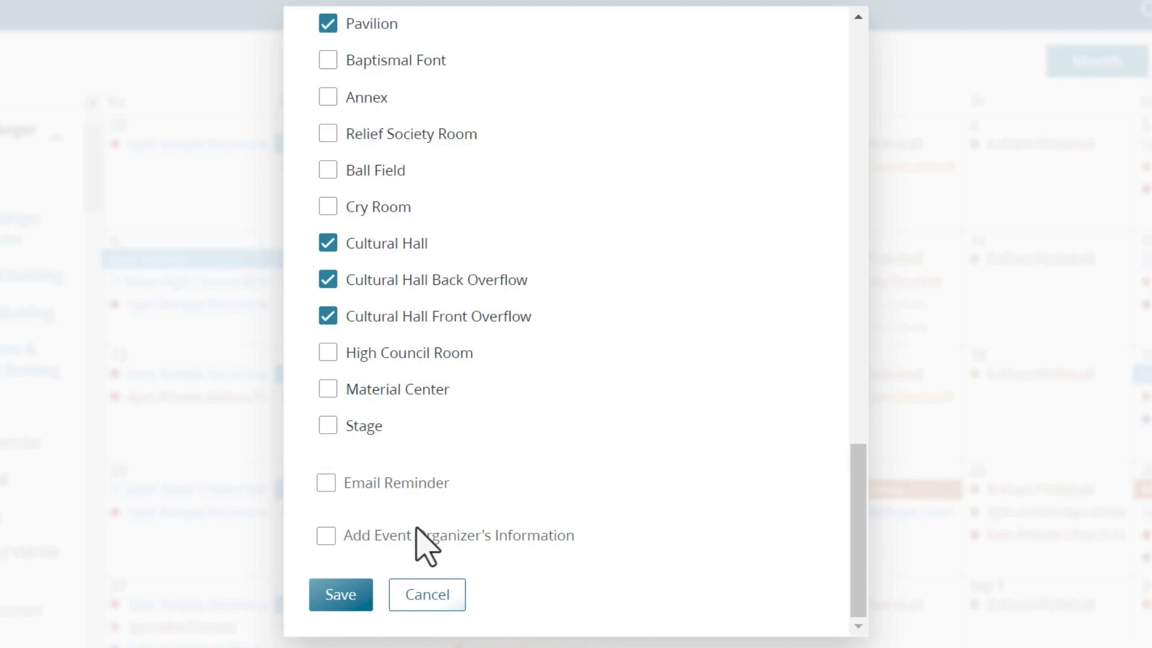
Add the organizer's name, e-mail address and phone number to the Relief Society Service Project and save.
left_click(326, 536)
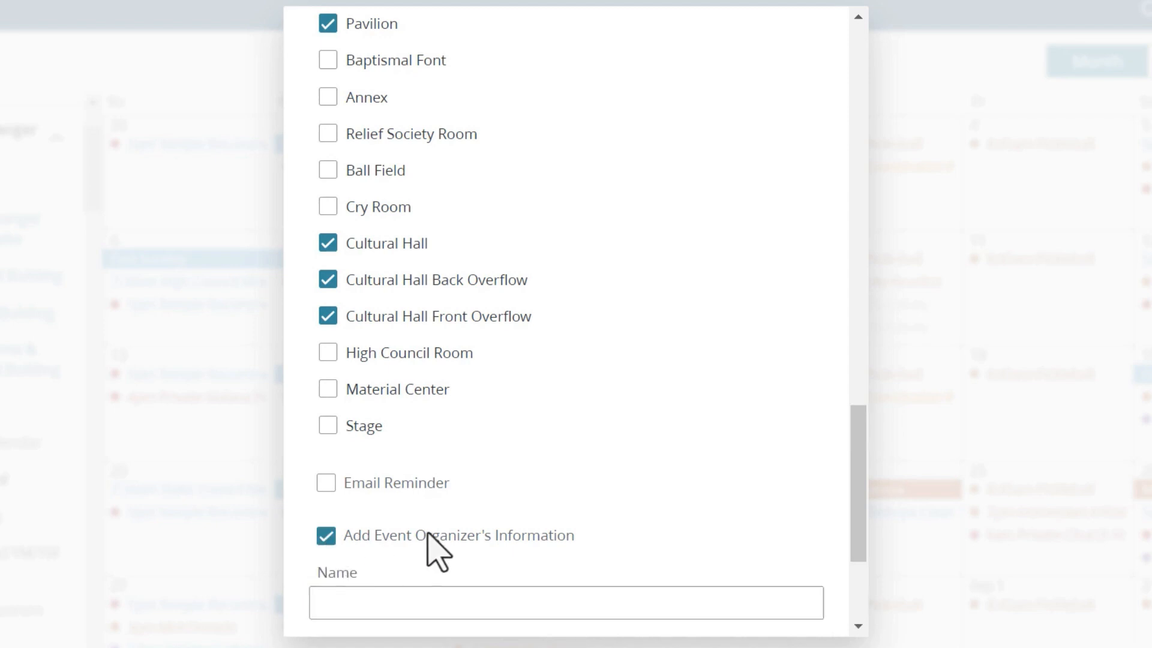
scroll(437, 548, "down", 4)
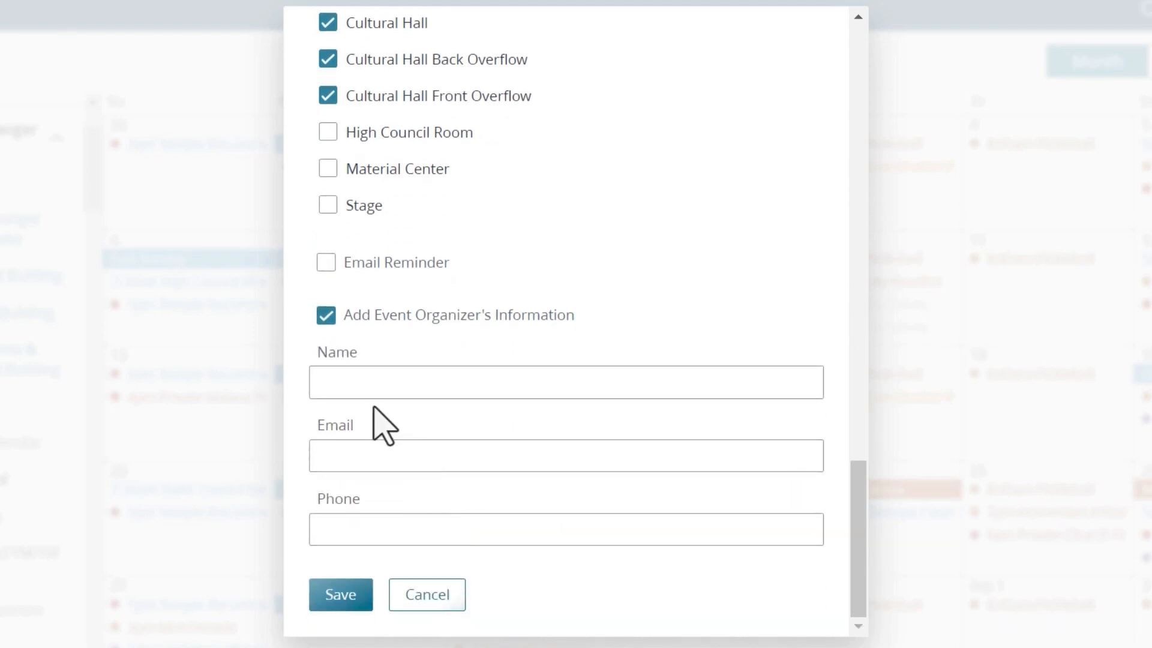
left_click(369, 379)
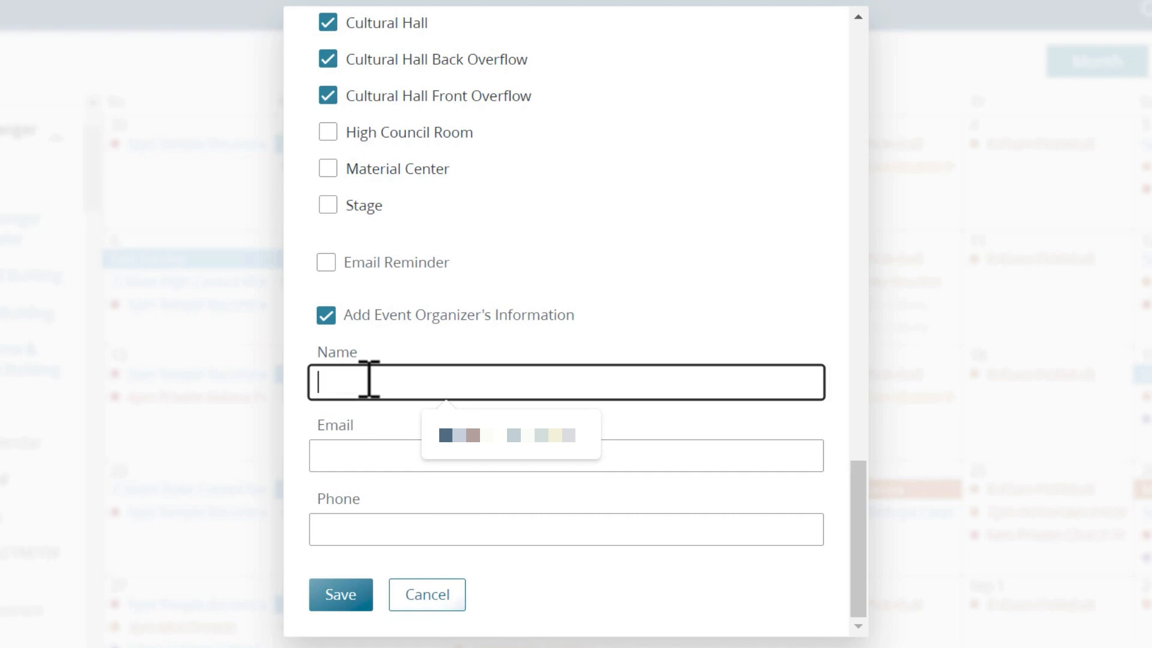
type("Jane Doe")
left_click(363, 444)
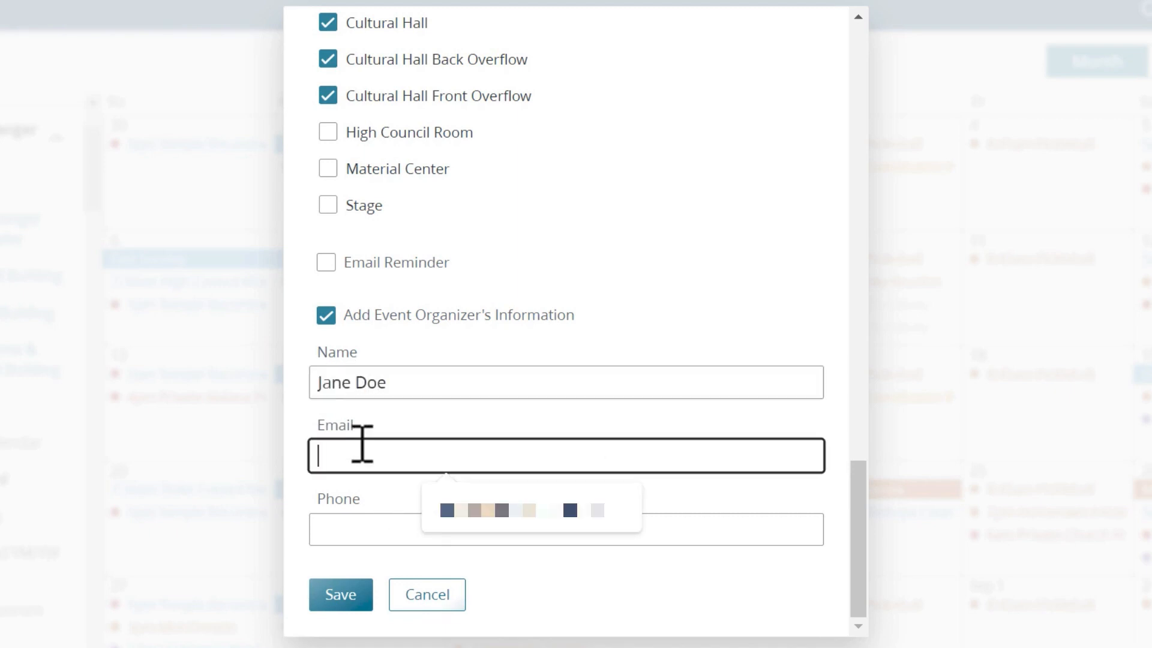
key("Tab")
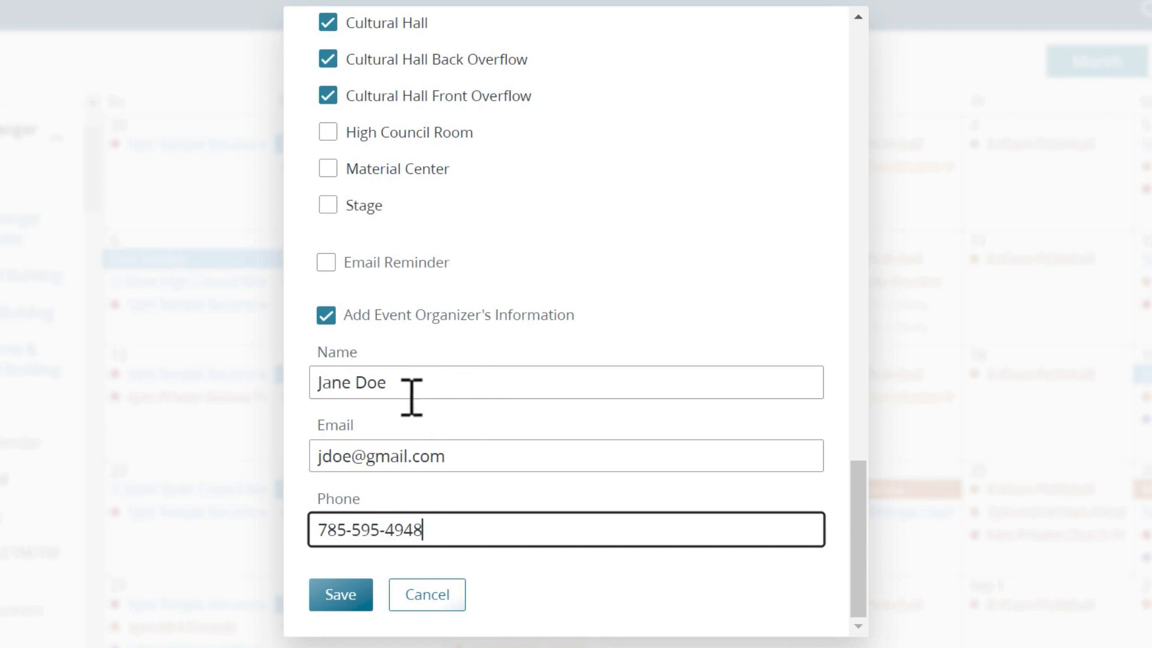
left_click(346, 596)
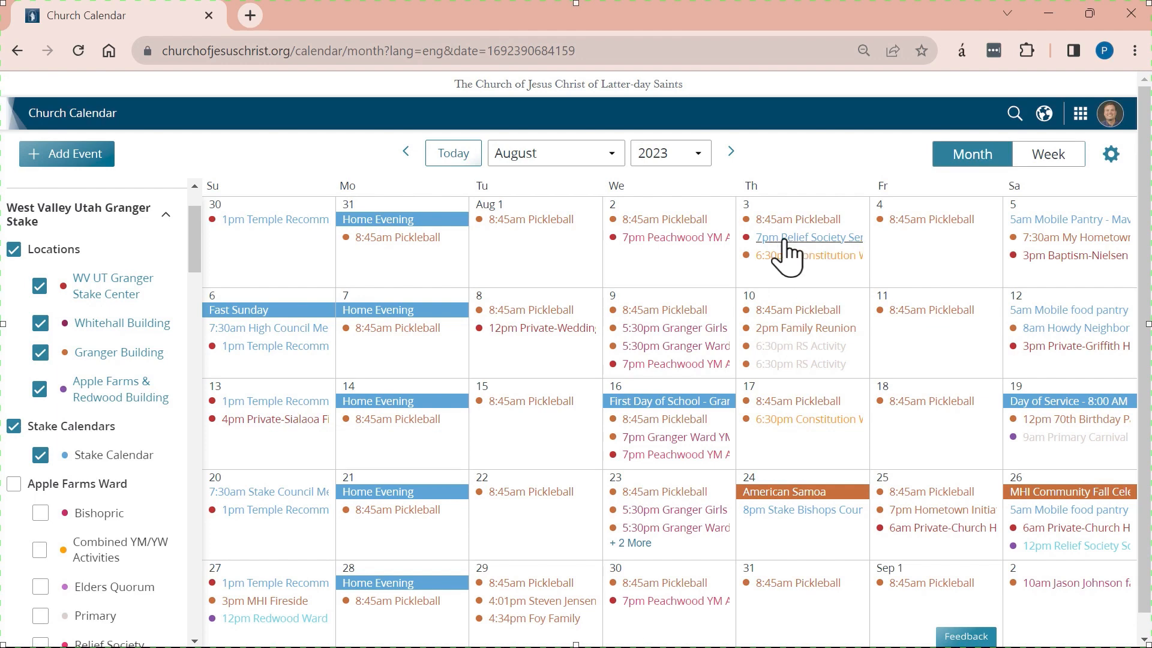
Review the Aug 3 Relief Society Service Project's description, reserved rooms and organizer details, then close them.
left_click(786, 239)
left_click_drag(786, 243, 797, 363)
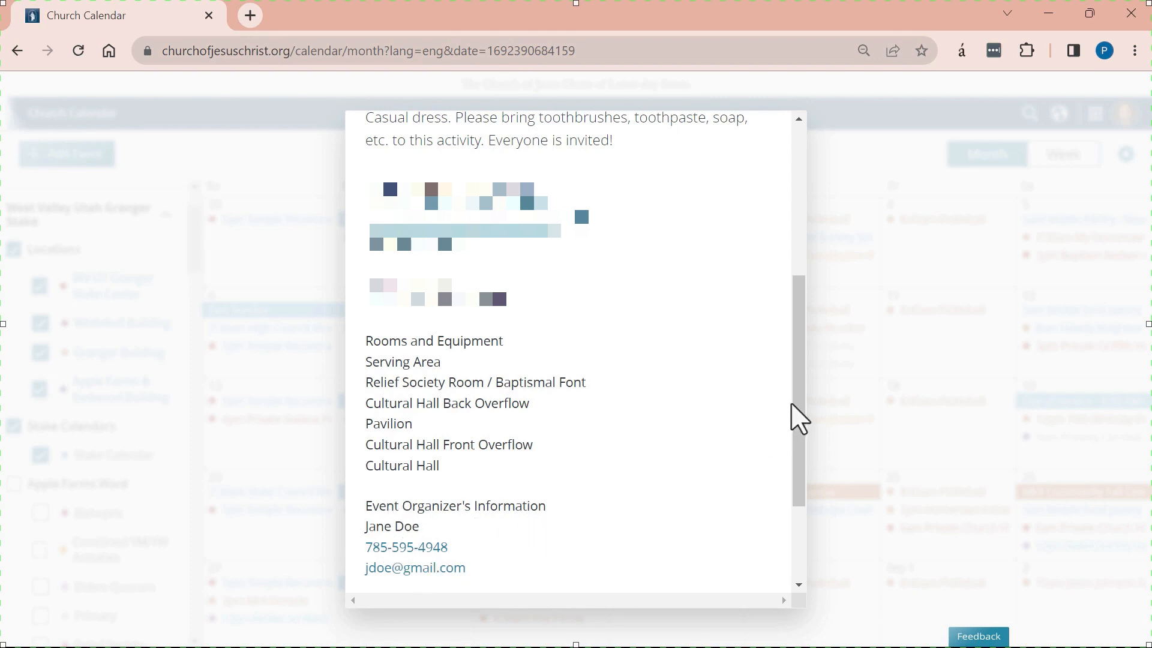
left_click(953, 252)
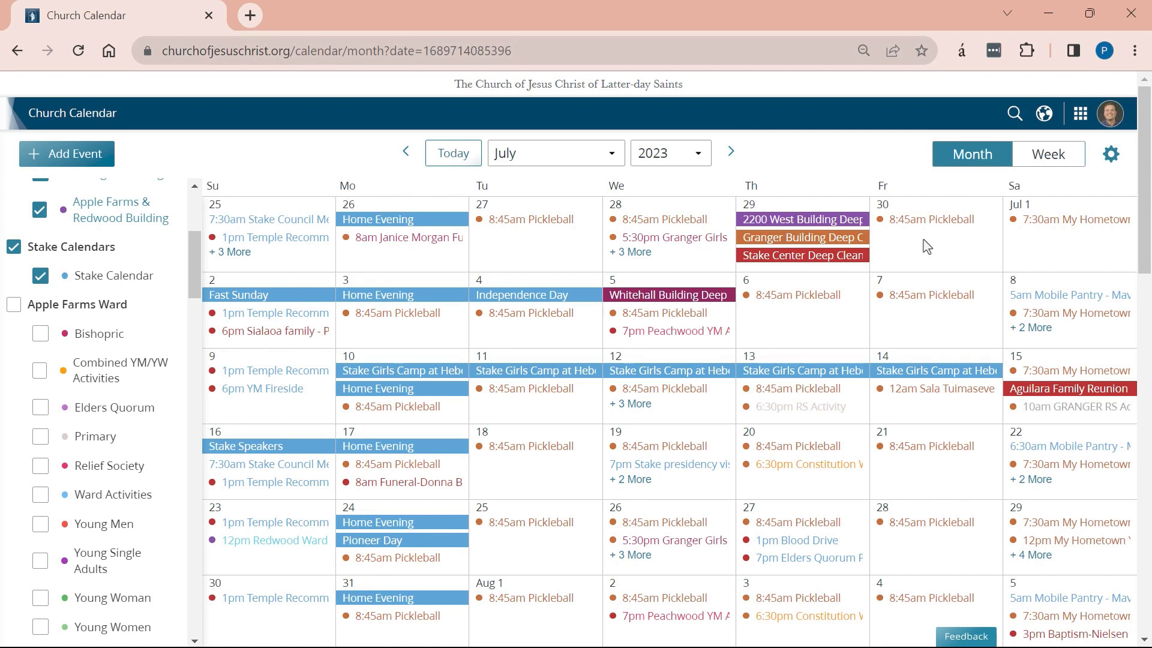
Start a June 30 event named 'asjkldfj;asd' with description 'asdfasdf' on the WV UT Granger Stake Center calendar.
left_click(927, 246)
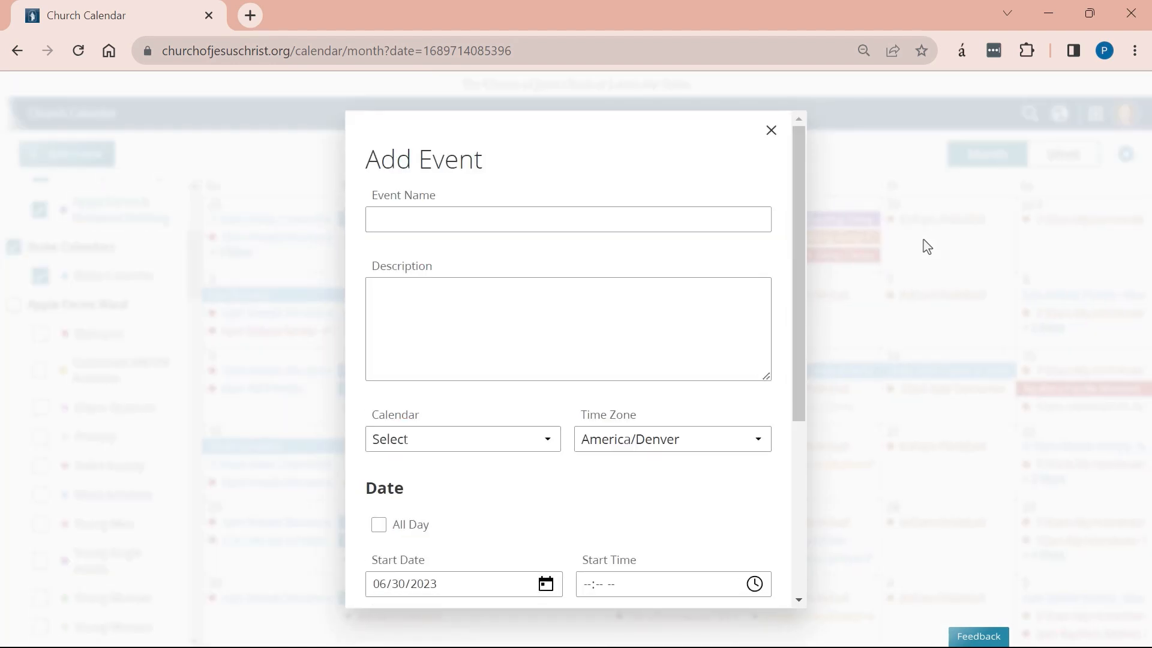
left_click(478, 216)
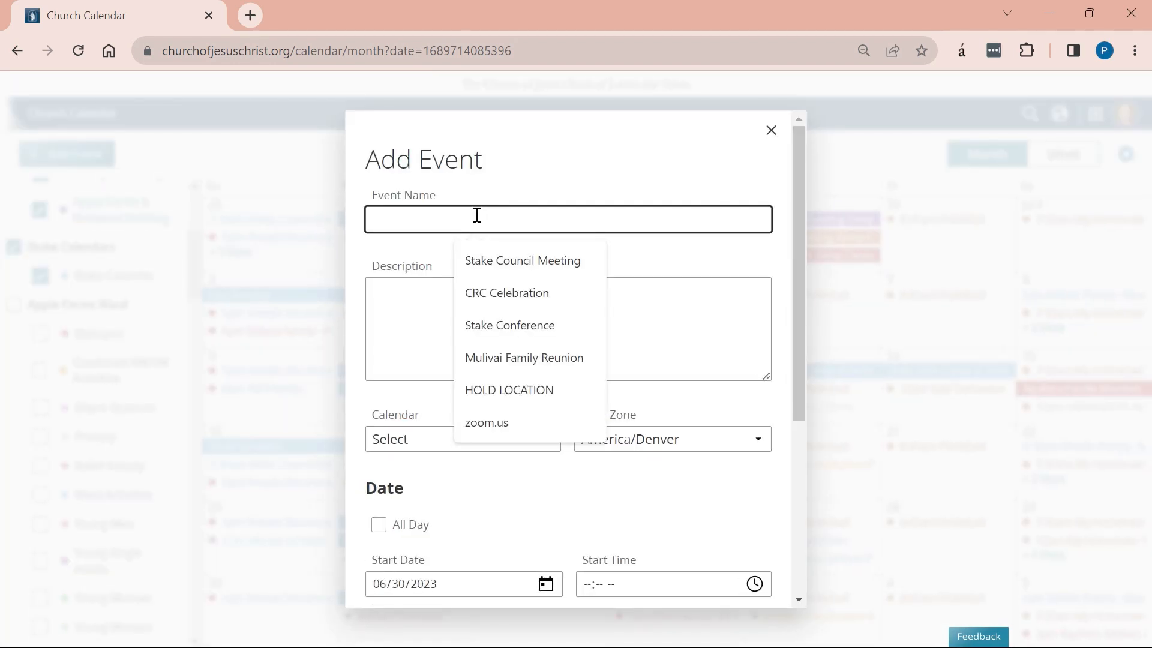
type("asjkldfj;asd")
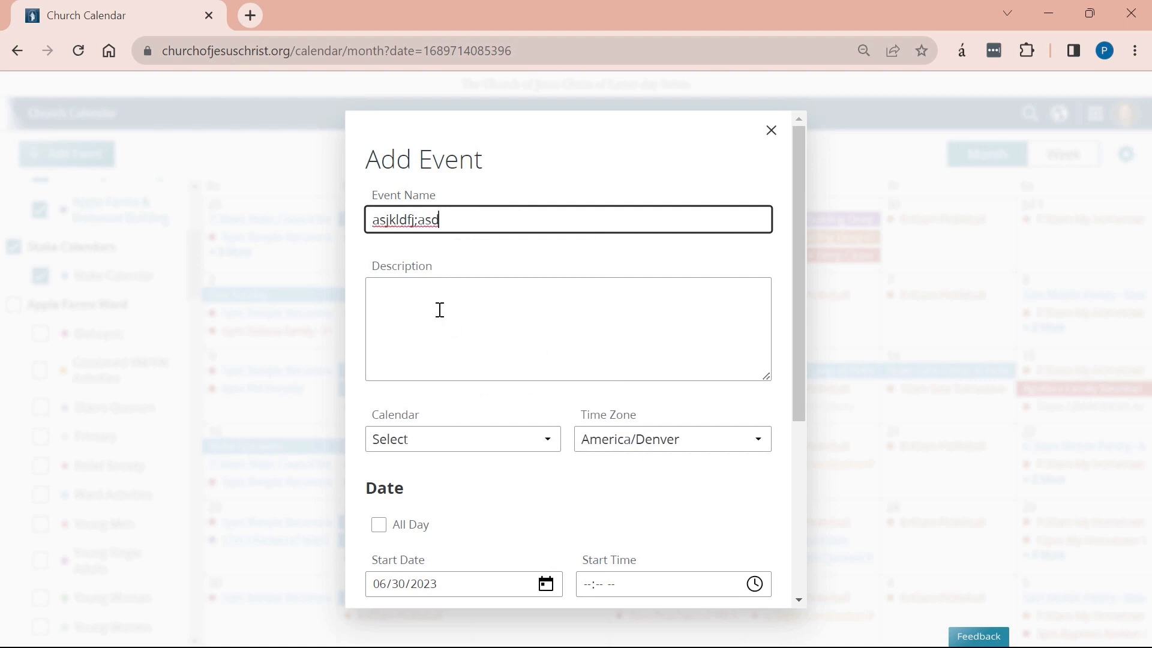
left_click(440, 310)
type("asdfasdf")
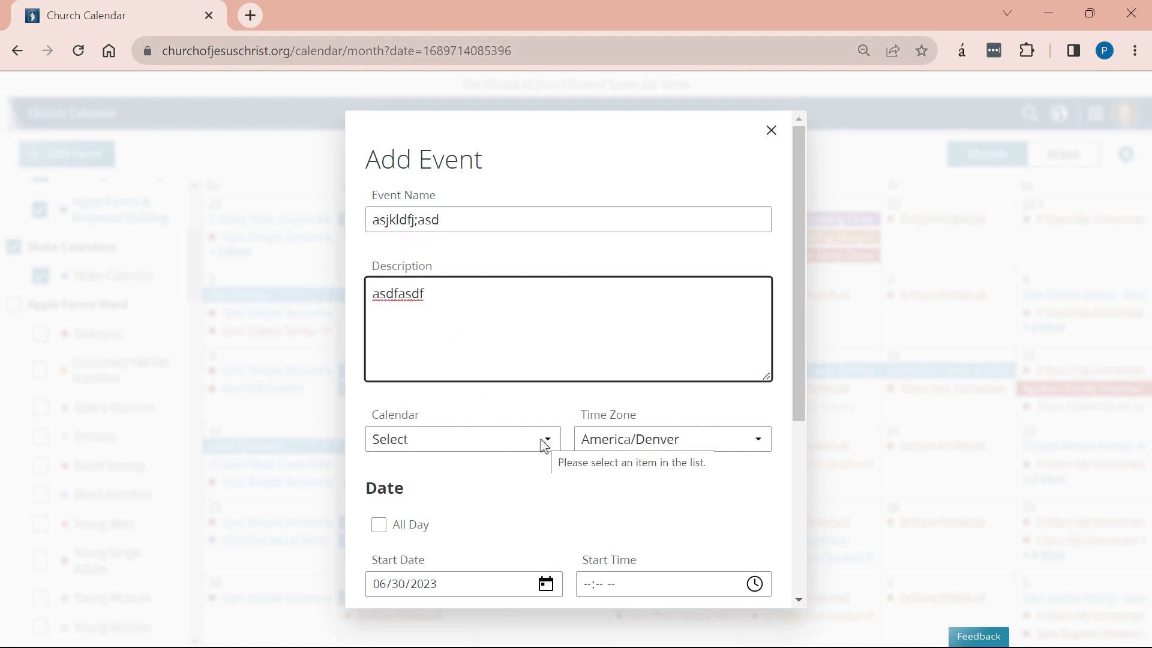
left_click(544, 445)
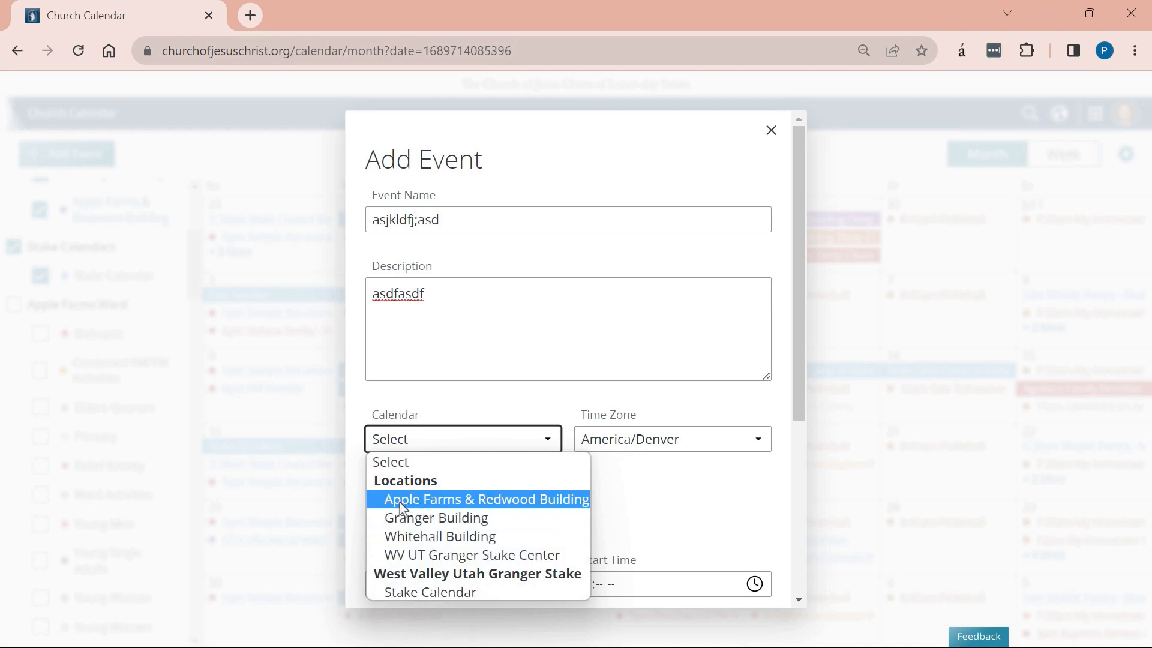
left_click(453, 556)
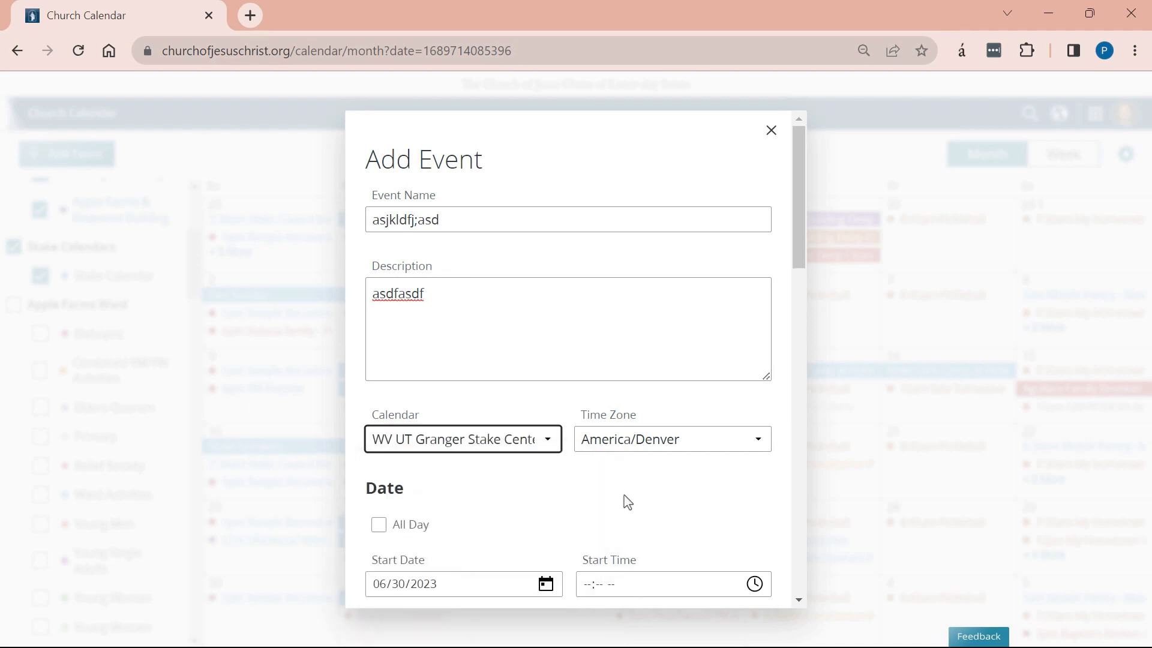
Make the draft event all day and reserve the entire facility.
scroll(618, 500, "down", 5)
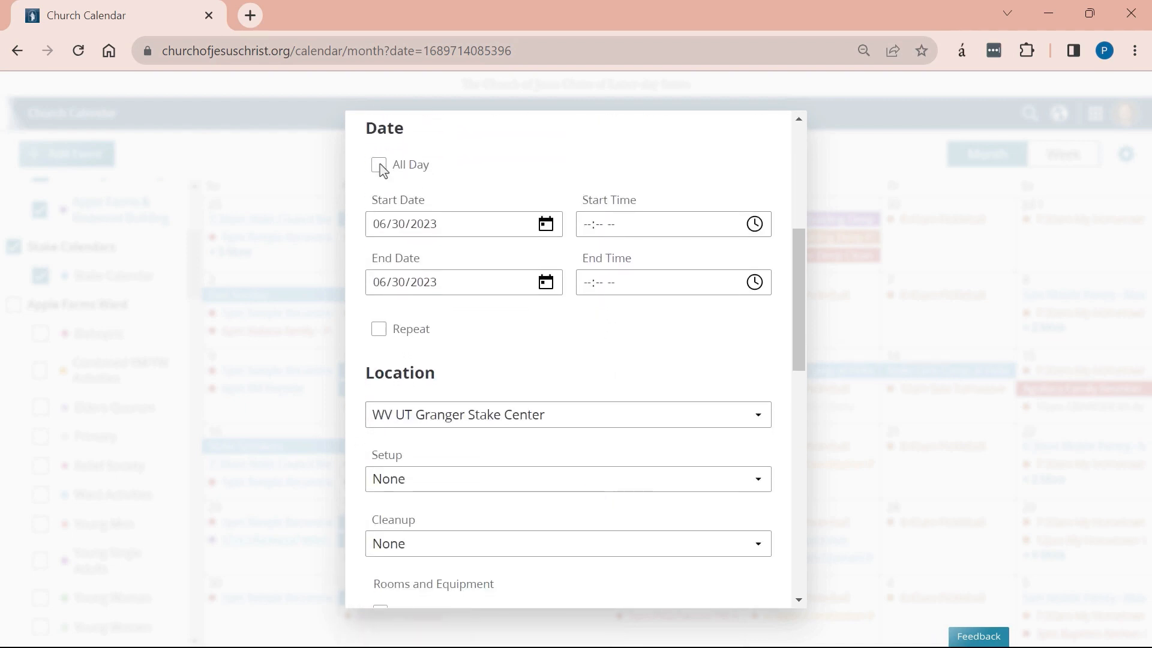
left_click(380, 166)
scroll(560, 358, "down", 4)
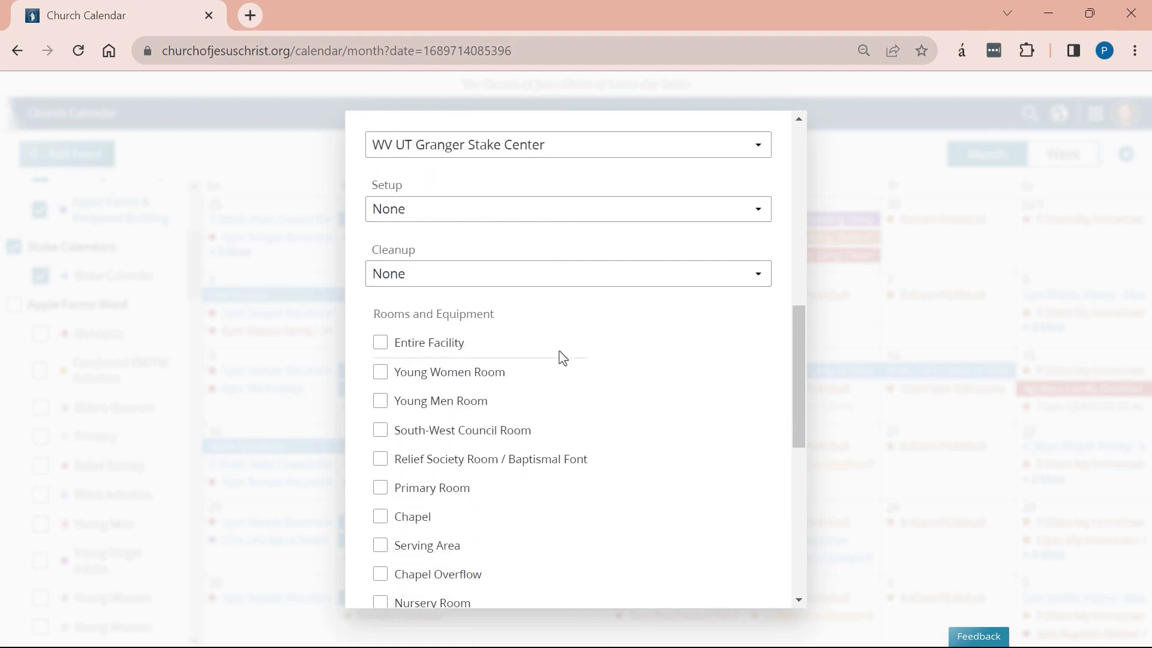
left_click(381, 345)
scroll(542, 381, "down", 7)
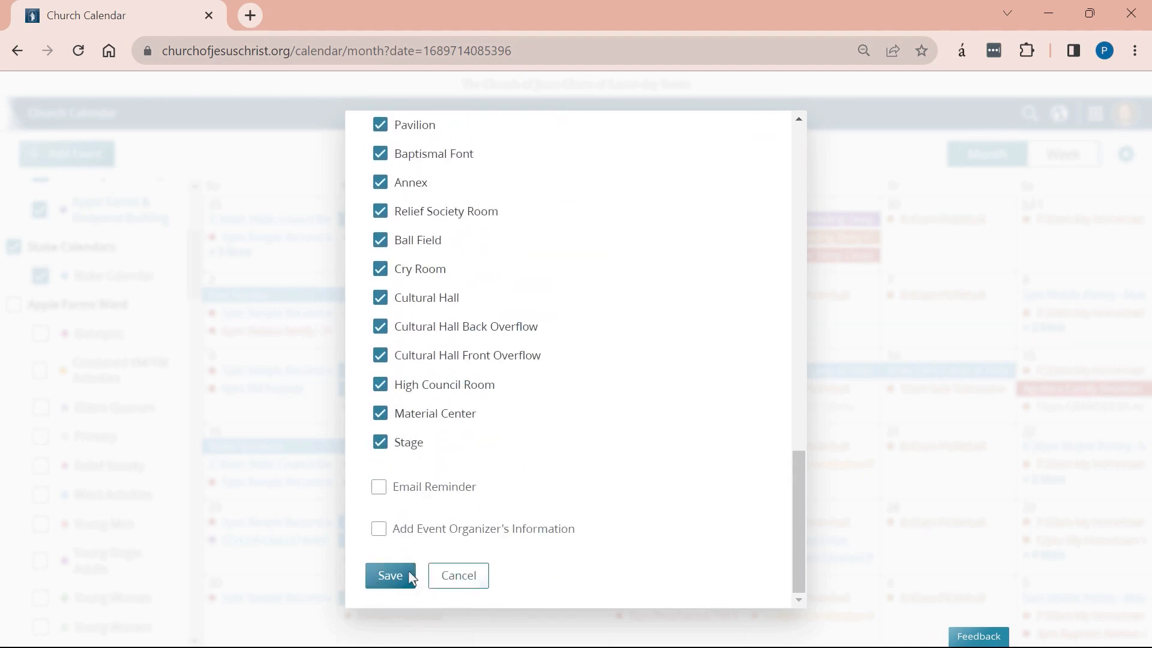
scroll(617, 535, "up", 5)
scroll(620, 536, "up", 6)
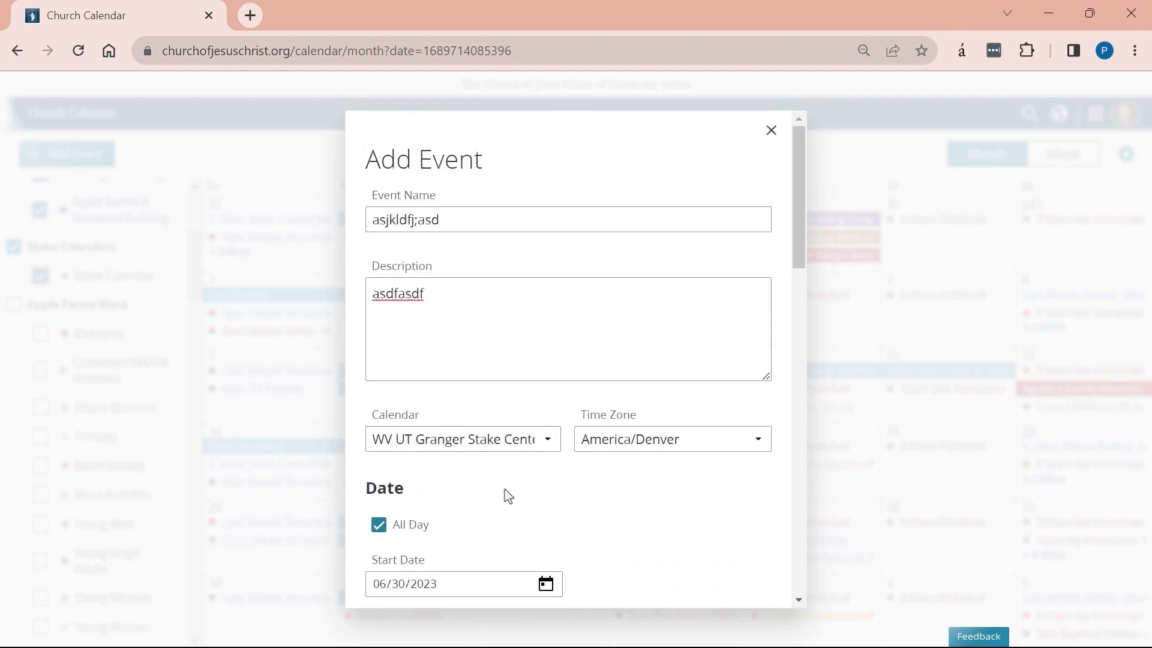
Keep WV UT Granger Stake Center as both the event's calendar and location.
left_click(485, 440)
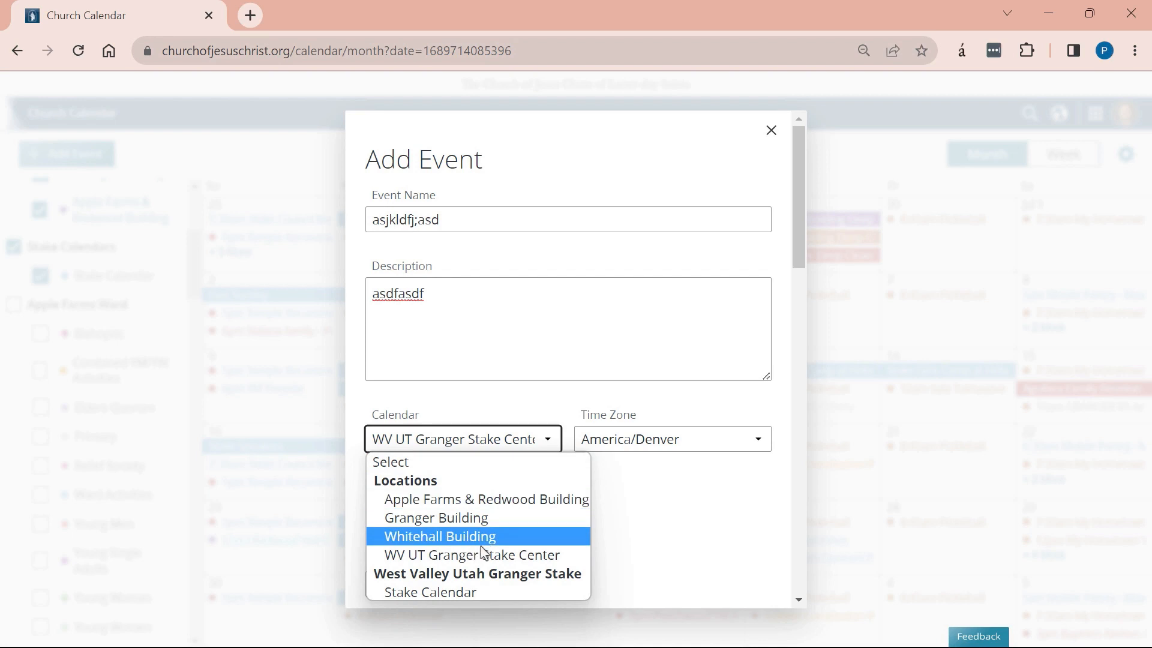
left_click(515, 553)
scroll(420, 237, "down", 7)
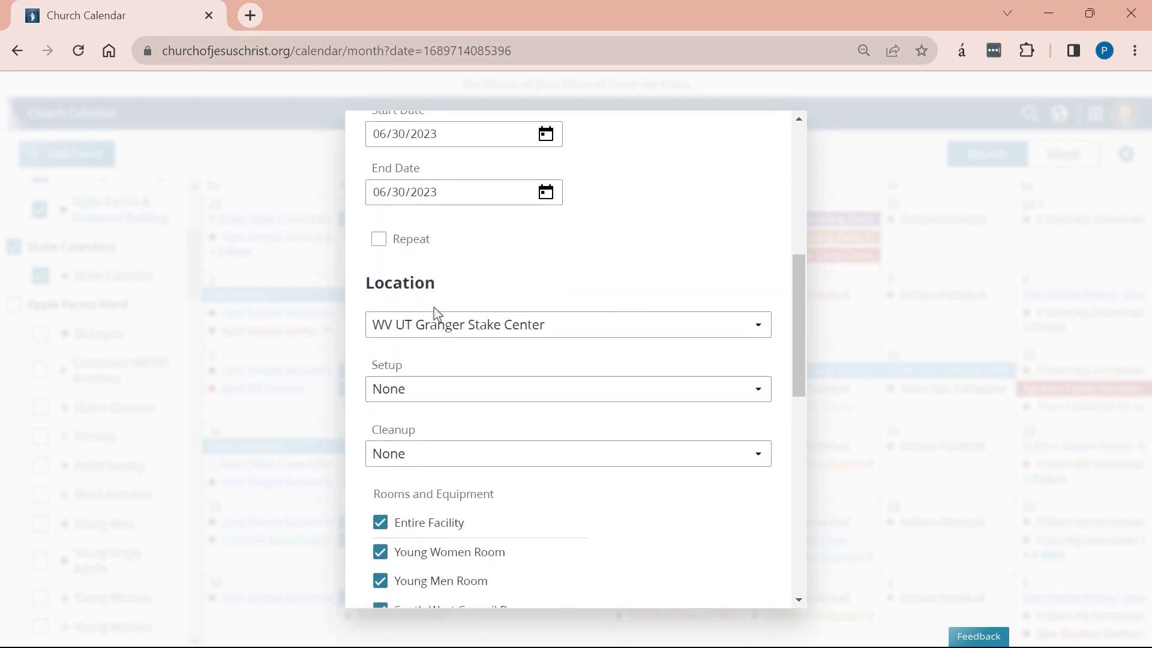
left_click(517, 324)
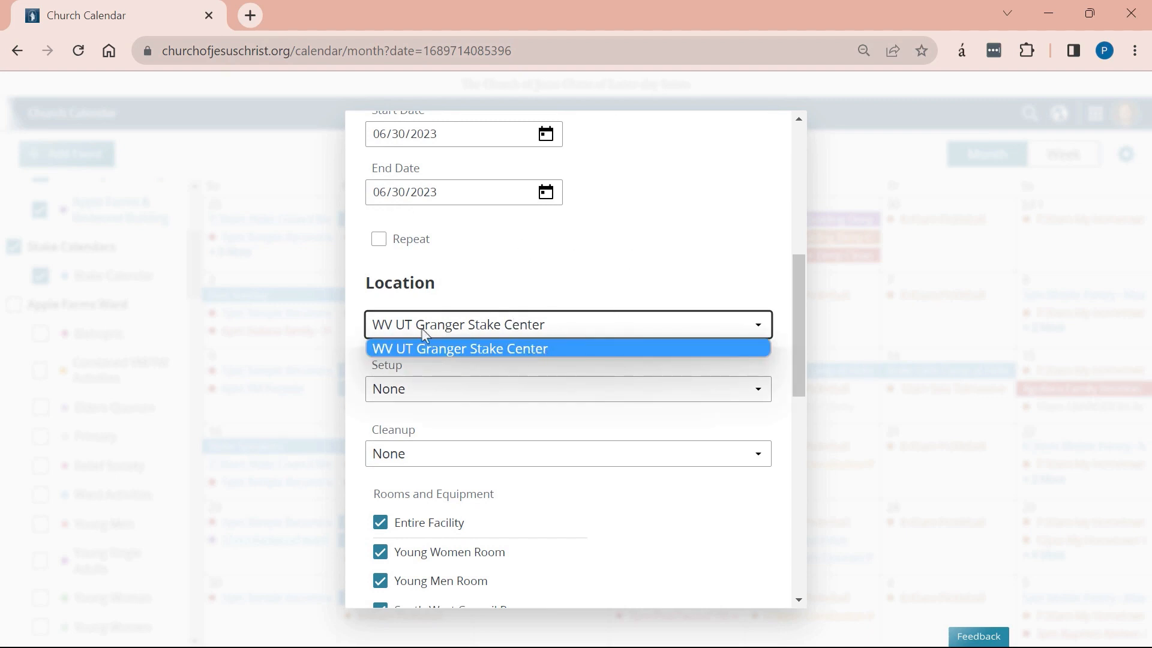
left_click(489, 300)
scroll(567, 297, "up", 7)
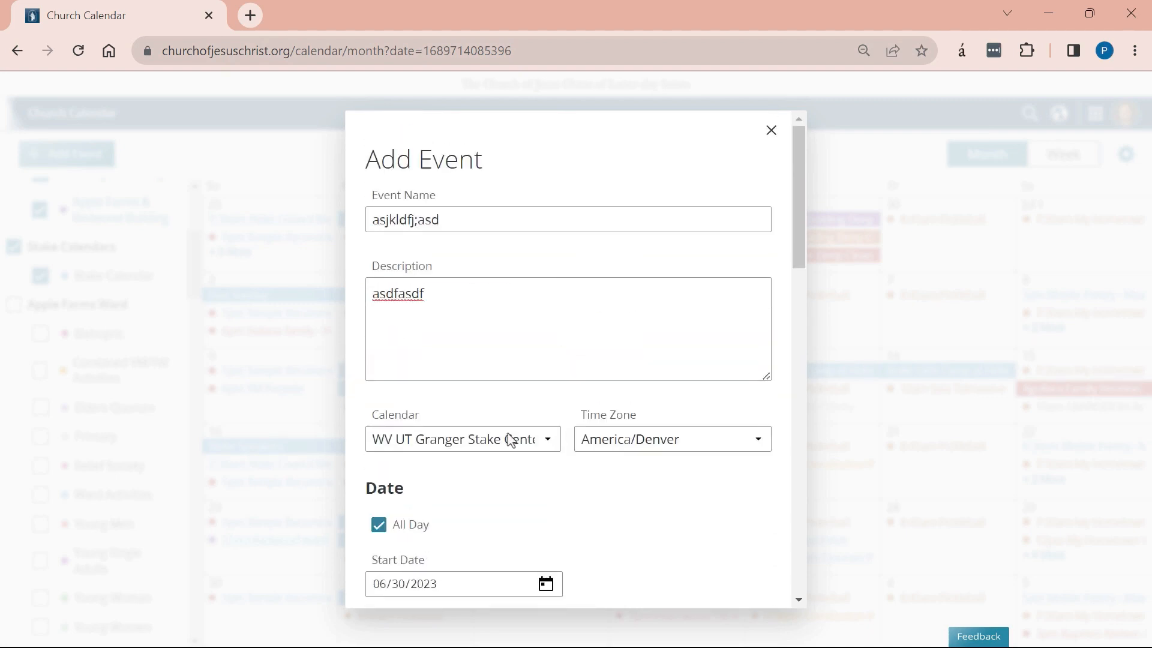
scroll(513, 540, "down", 10)
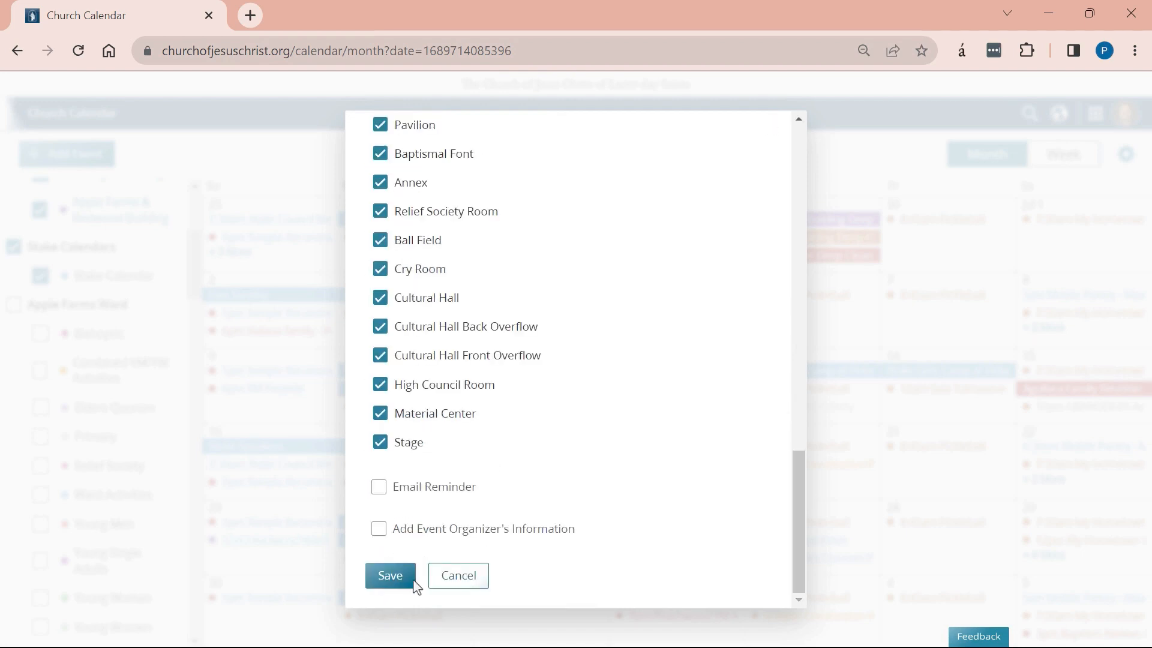
Cancel the 'asjkldfj;asd' draft event and scroll back to the top of the calendar.
left_click(458, 576)
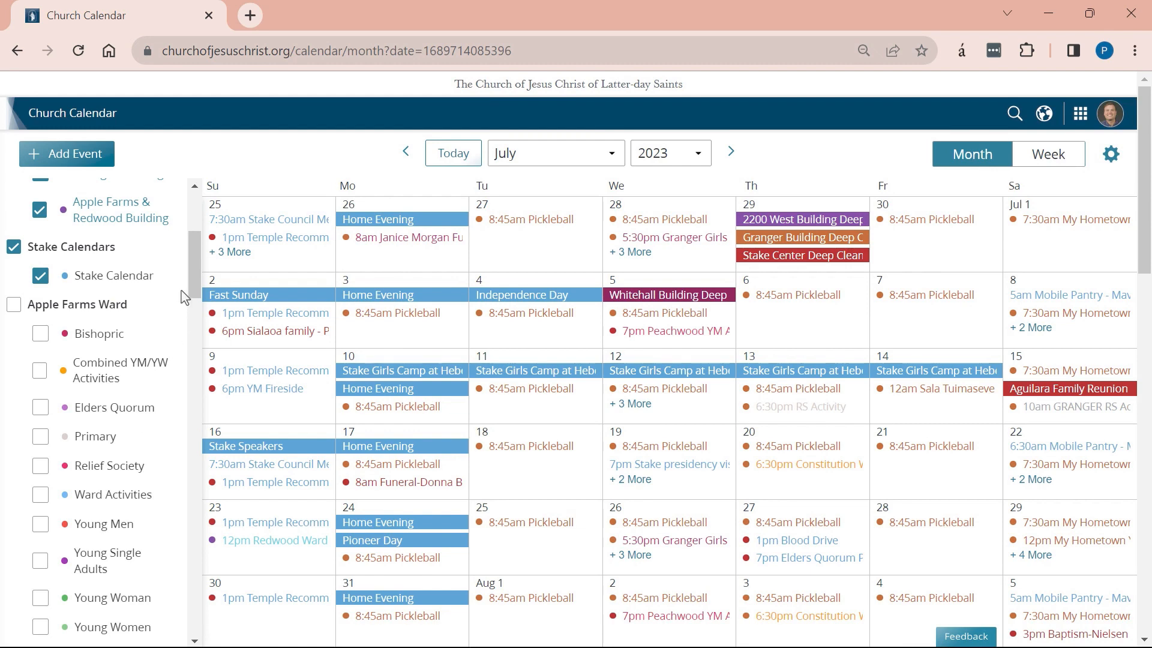
scroll(200, 253, "up", 2)
scroll(200, 252, "up", 5)
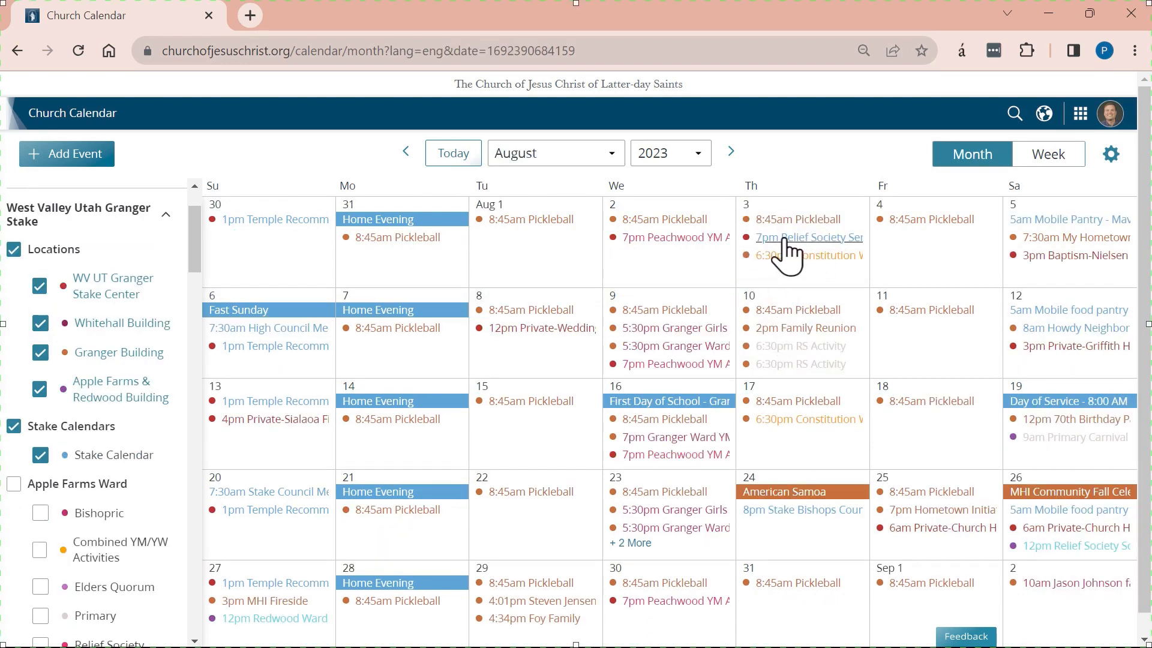
Open the 7pm Aug 3 Relief Society Service Project, back out of Edit, then remove it.
left_click(783, 240)
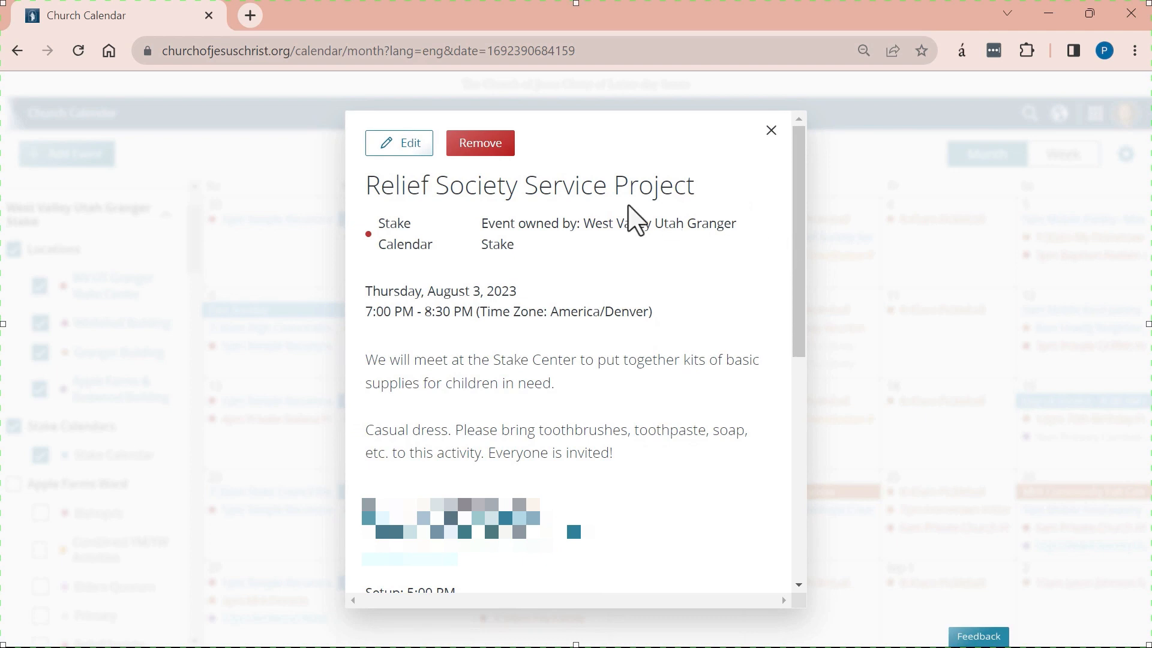
left_click(408, 150)
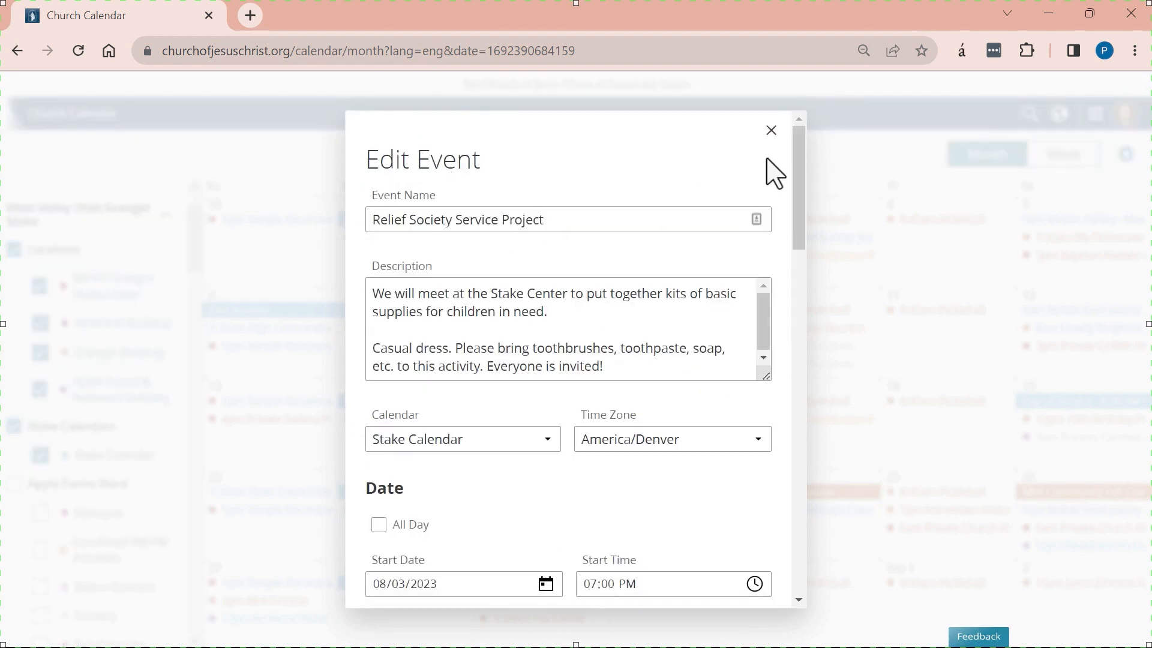
key("Escape")
left_click(789, 255)
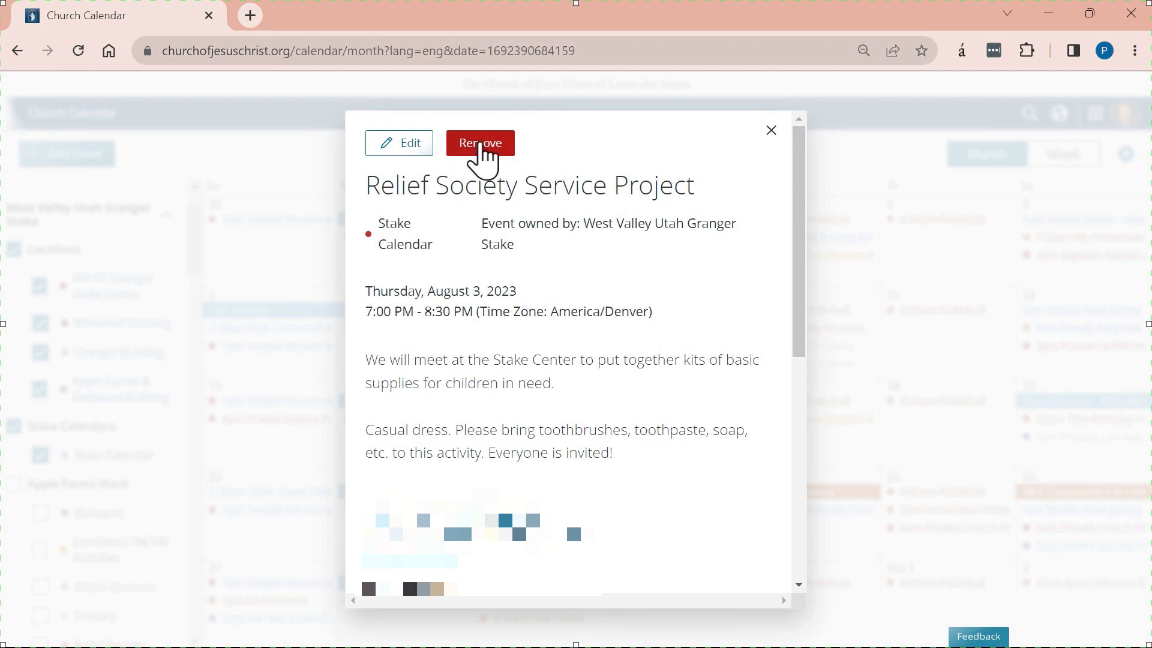
left_click(480, 147)
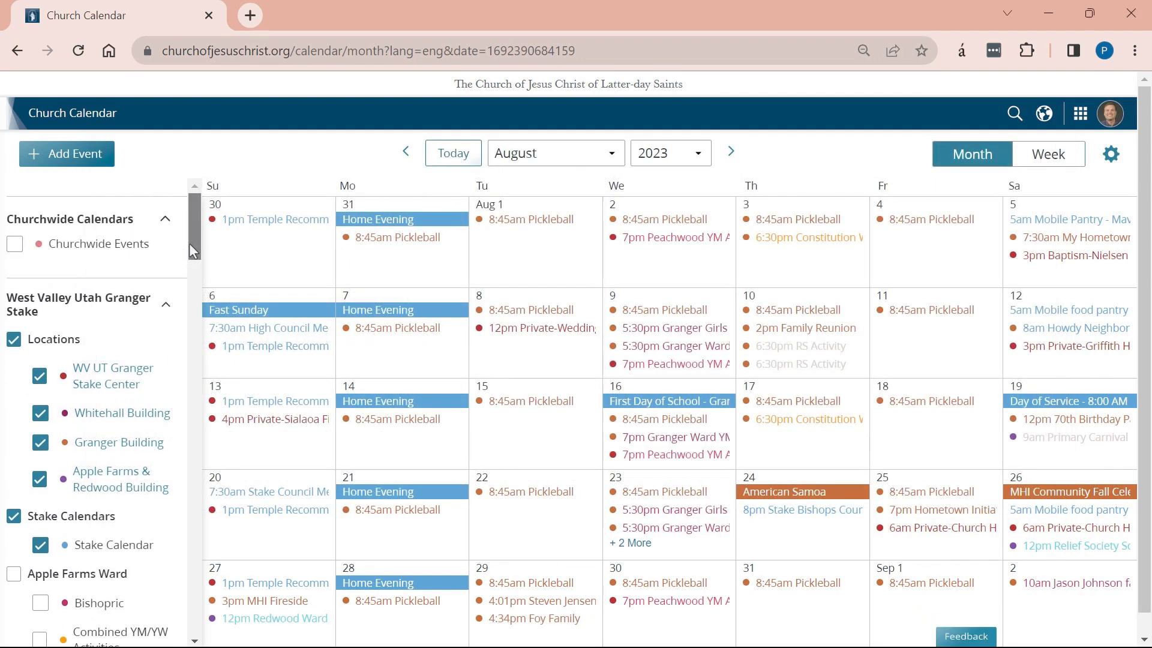
left_click_drag(193, 252, 195, 291)
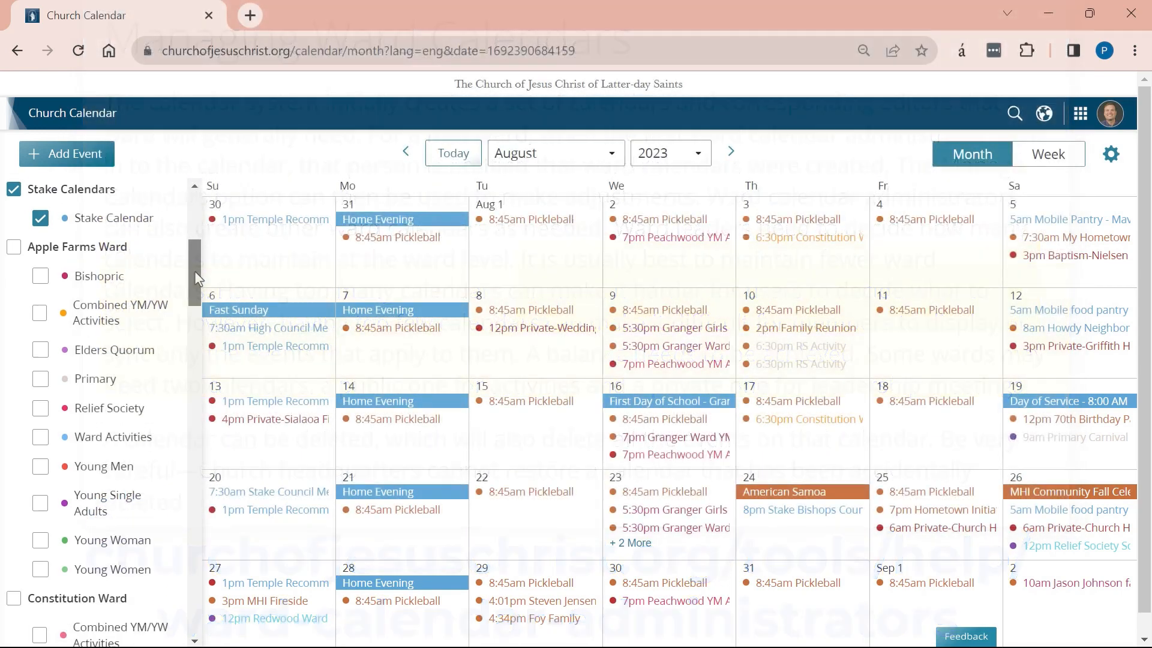
mouse_move(195, 271)
left_mouse_down()
mouse_move(192, 491)
mouse_move(216, 269)
mouse_move(195, 228)
mouse_move(207, 329)
mouse_move(209, 282)
left_mouse_up()
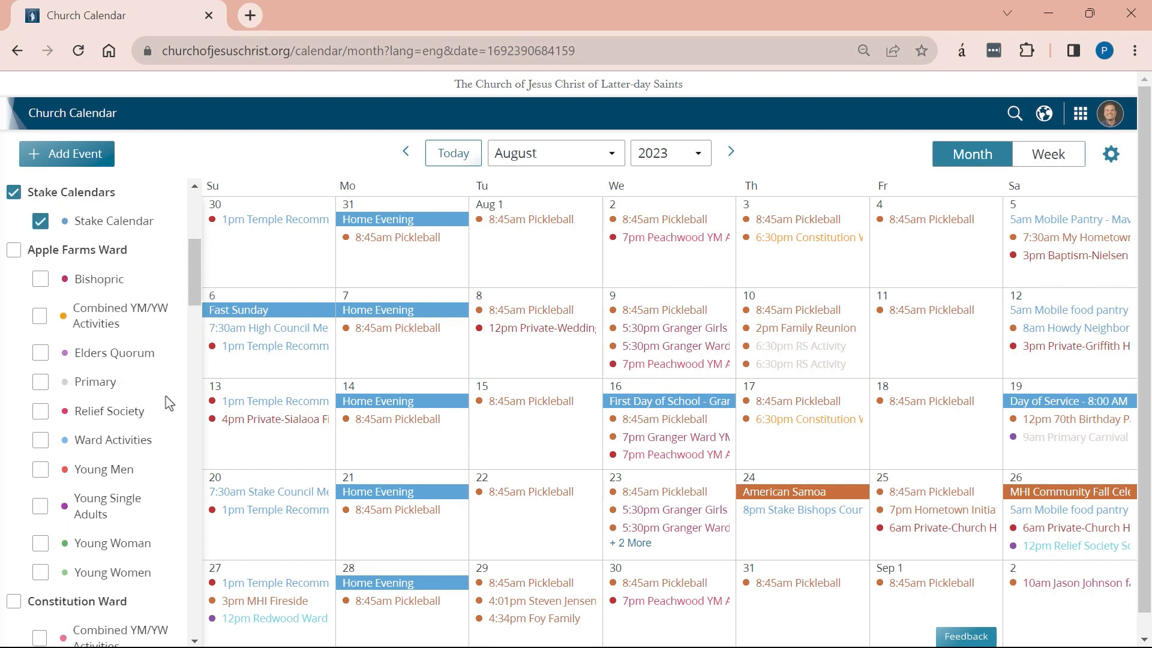
left_click(41, 445)
Visit the Manage Calendars page from the settings gear, then return to the month calendar.
left_click(1112, 156)
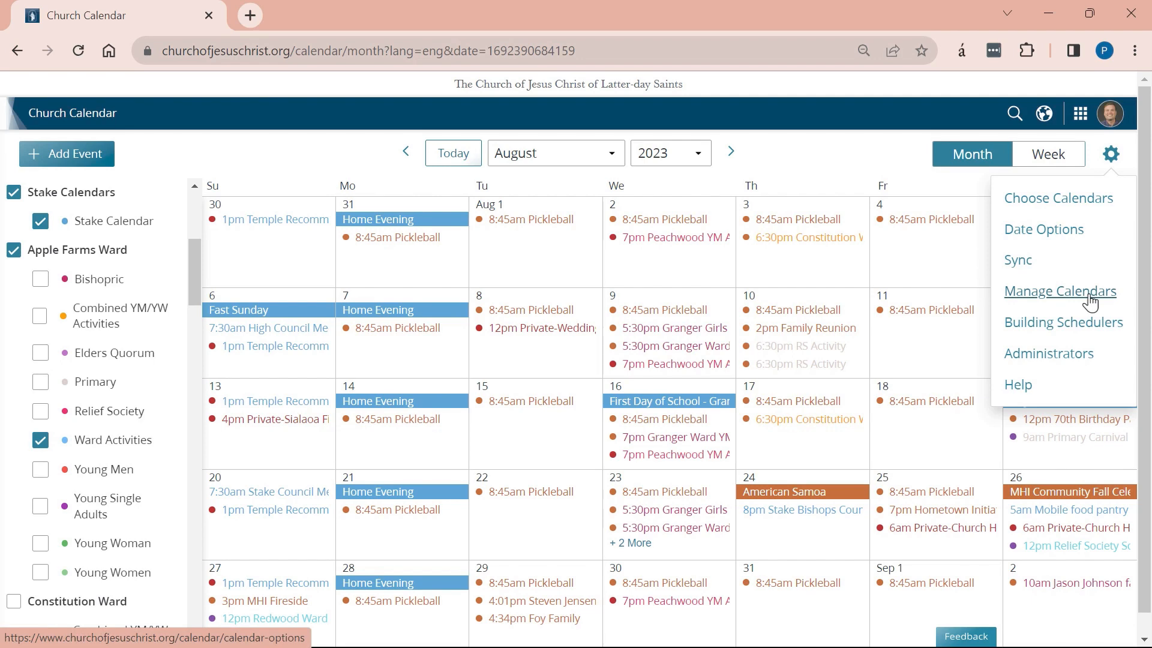
left_click(1060, 291)
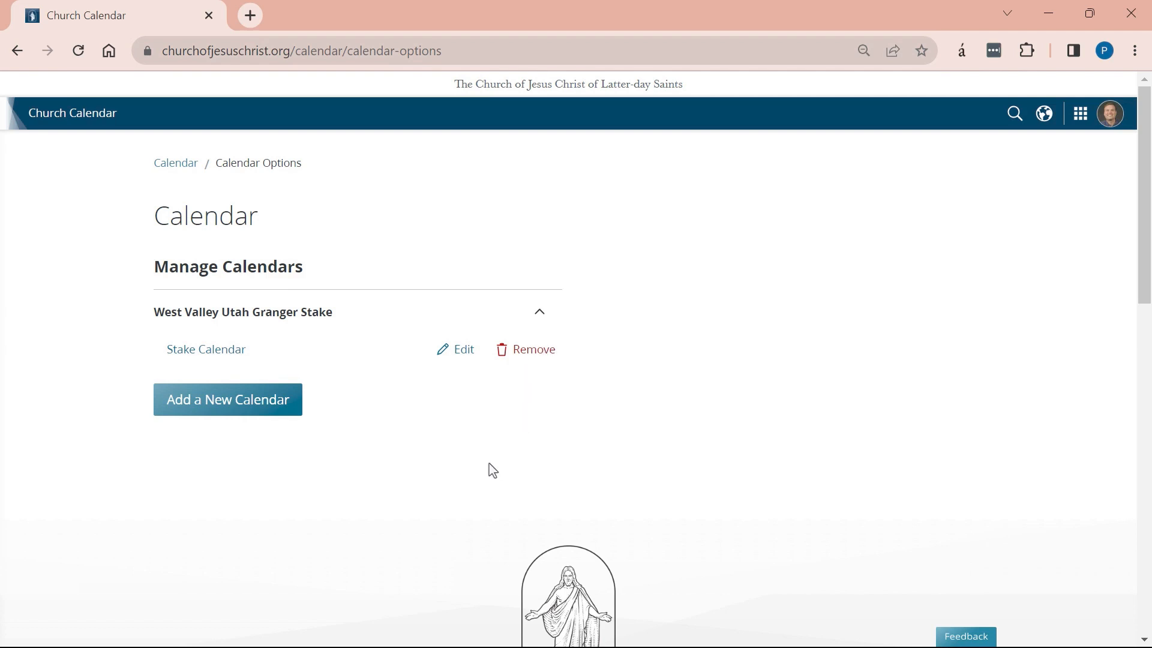
left_click(171, 170)
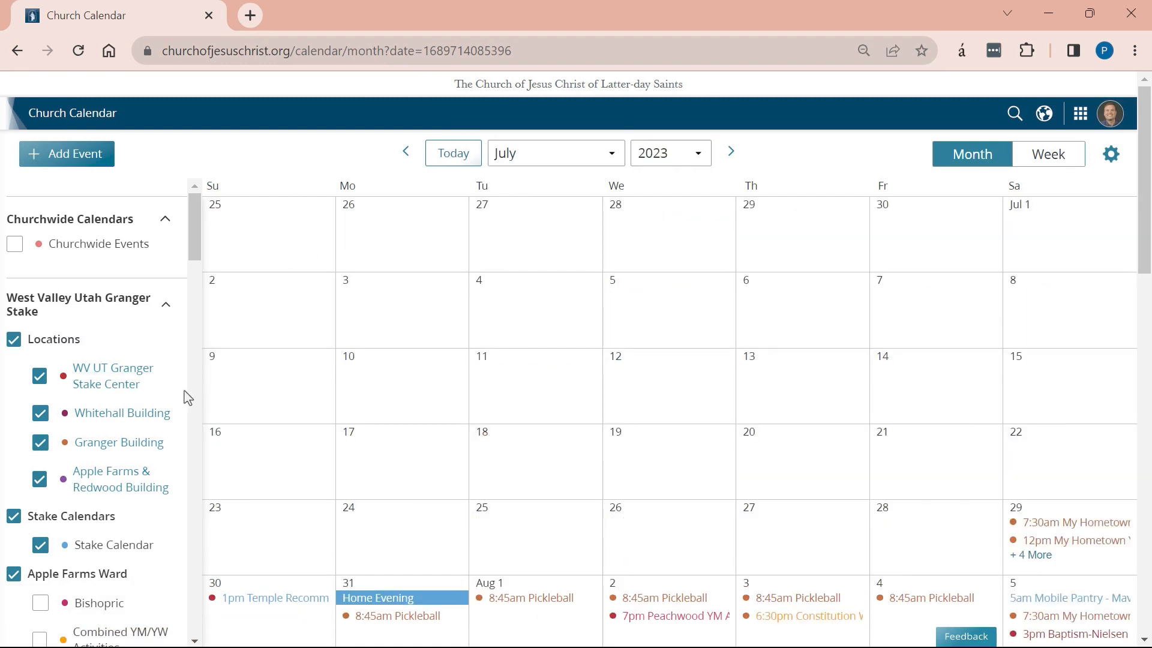
Untick Apple Farms Ward's Ward Activities calendar in the sidebar.
scroll(123, 393, "down", 4)
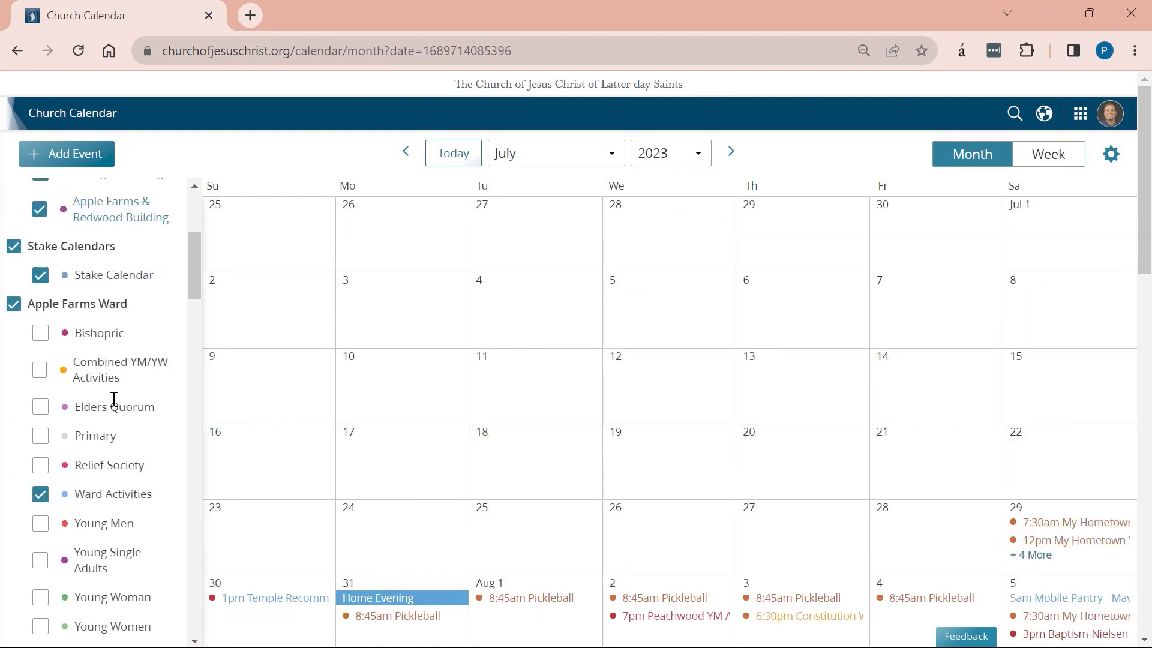
left_click(41, 497)
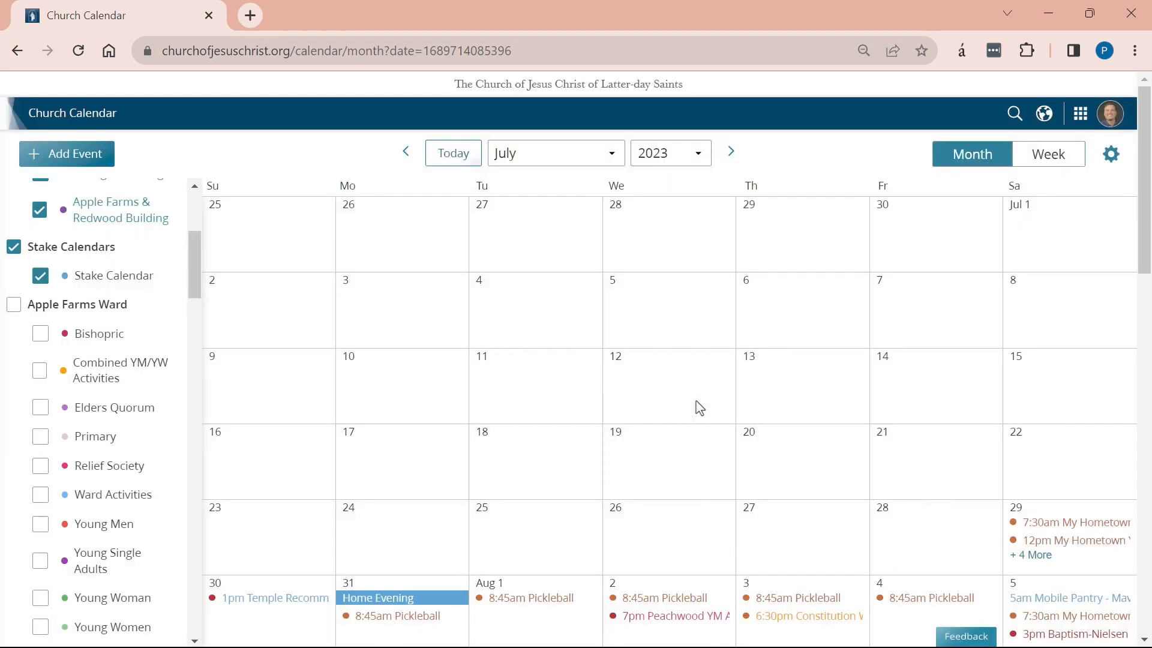
Reassign the July 7 8:45am Pickleball occurrence to the Stake Calendar, saving only this event.
left_click(927, 297)
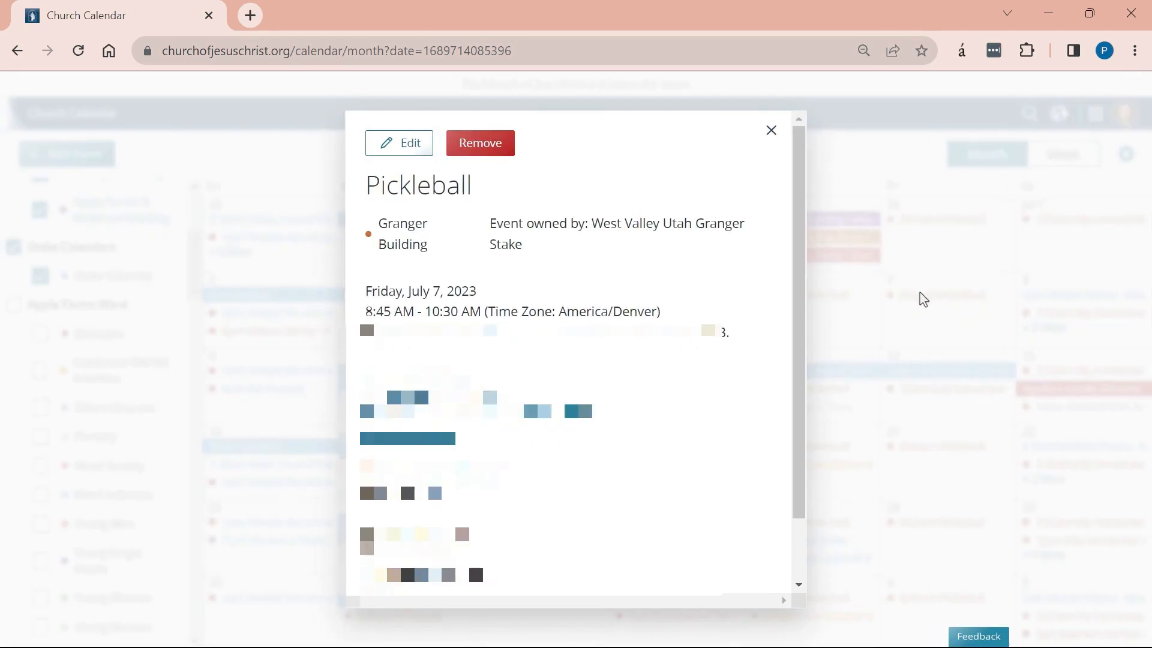
left_click(406, 143)
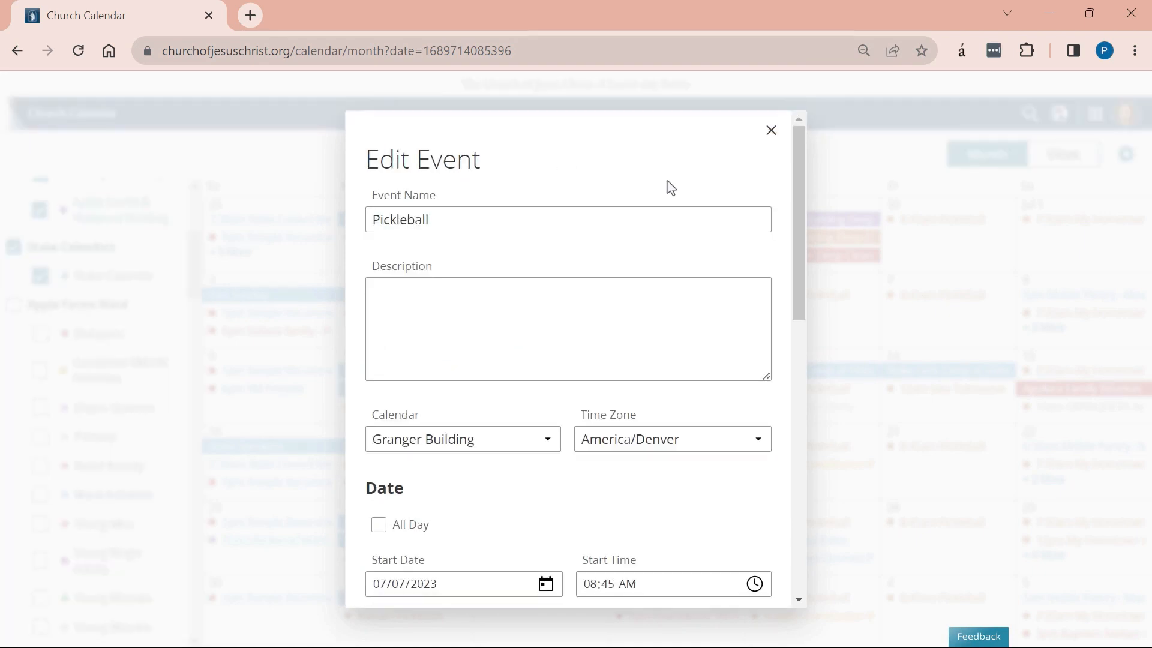
left_click(548, 440)
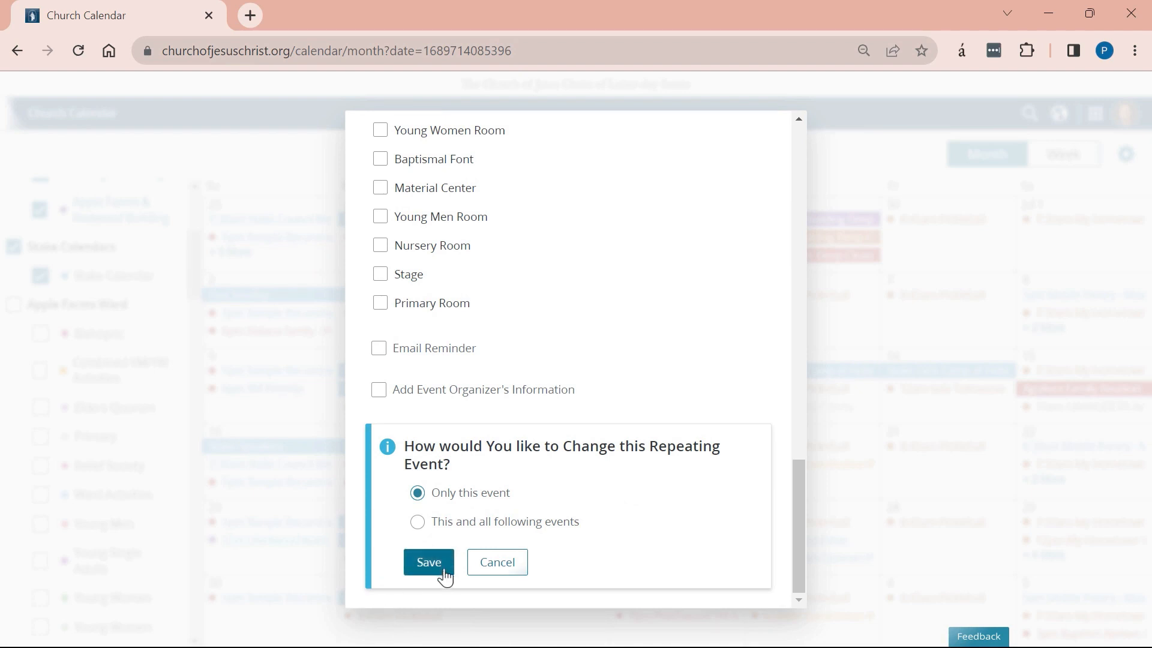
left_click(480, 562)
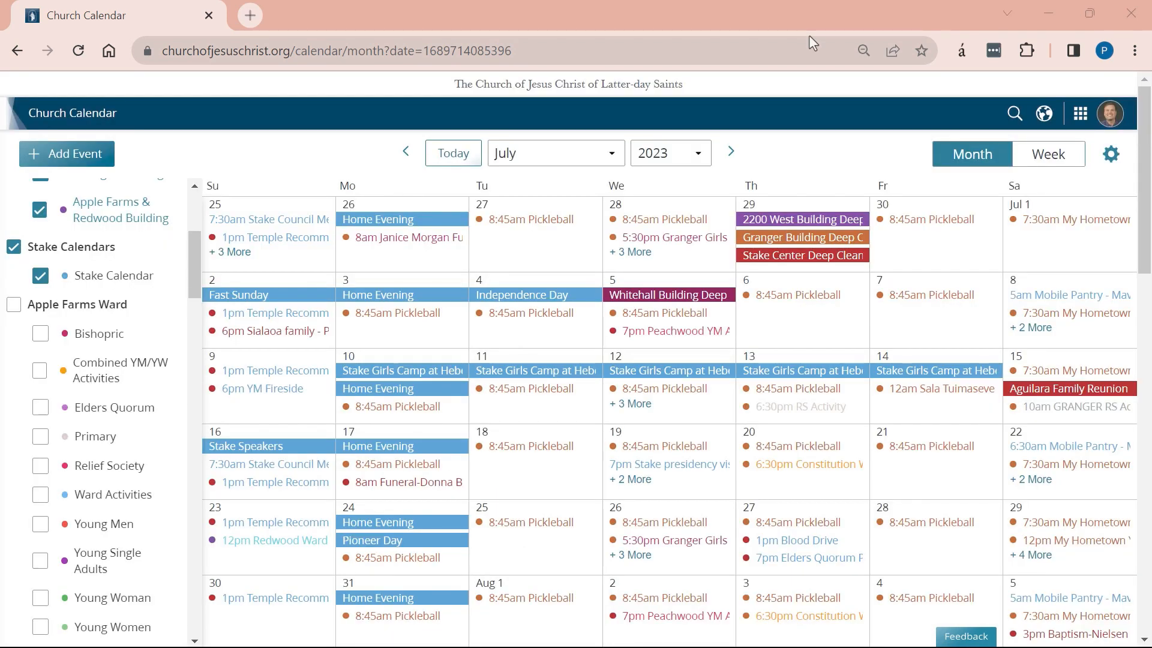